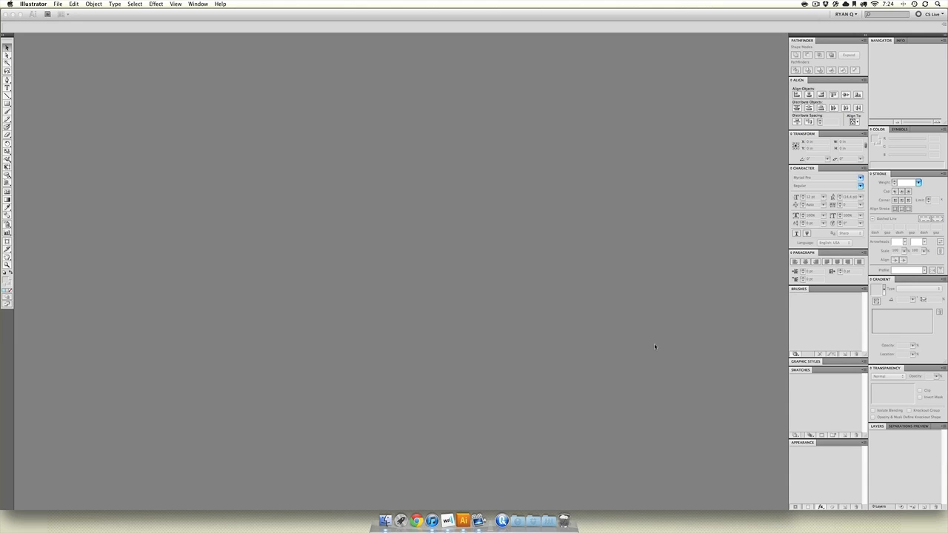
Switch to Finder and open Layerless.ai from the In Class folder in Illustrator.
left_click(384, 520)
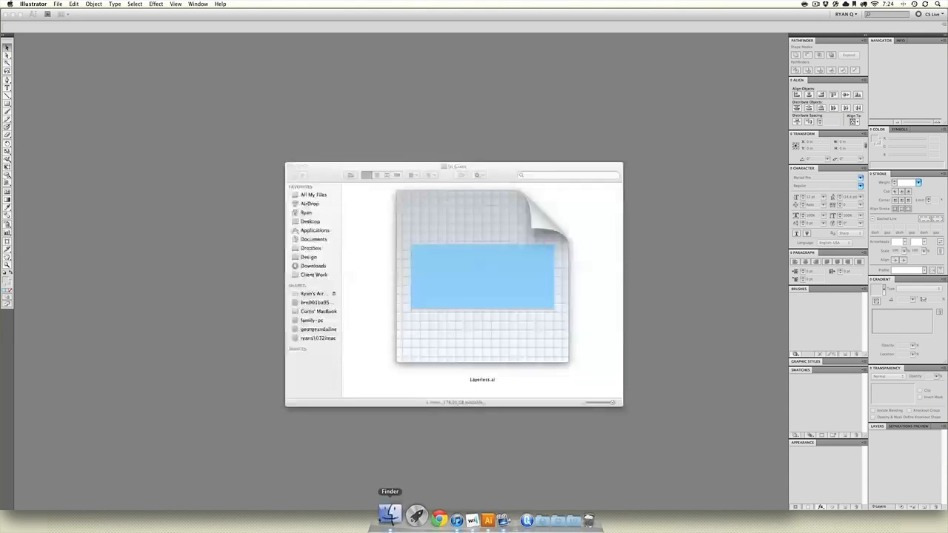
left_click(478, 280)
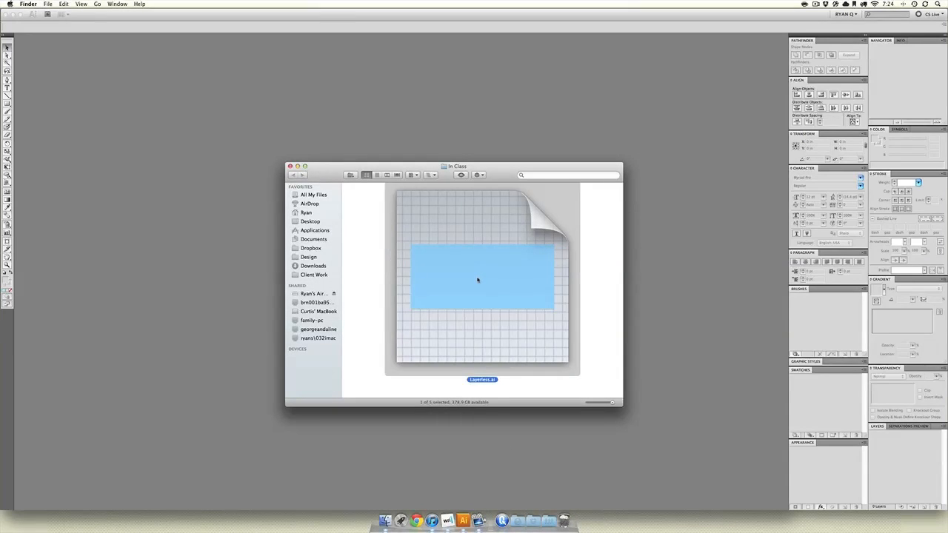
double_click(477, 279)
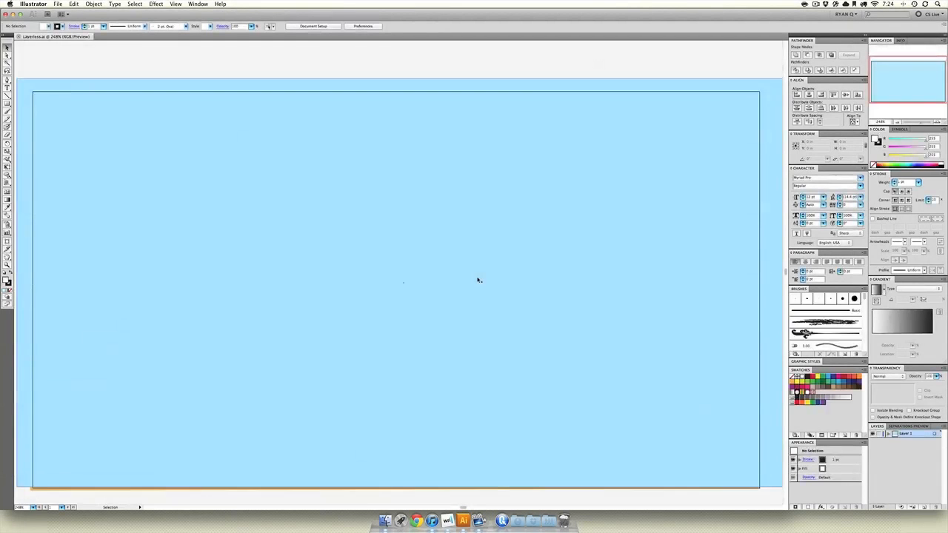
Inspect the artwork hidden beneath the blue rectangle in outline mode, and return to preview mode.
scroll(476, 282, "right", 1)
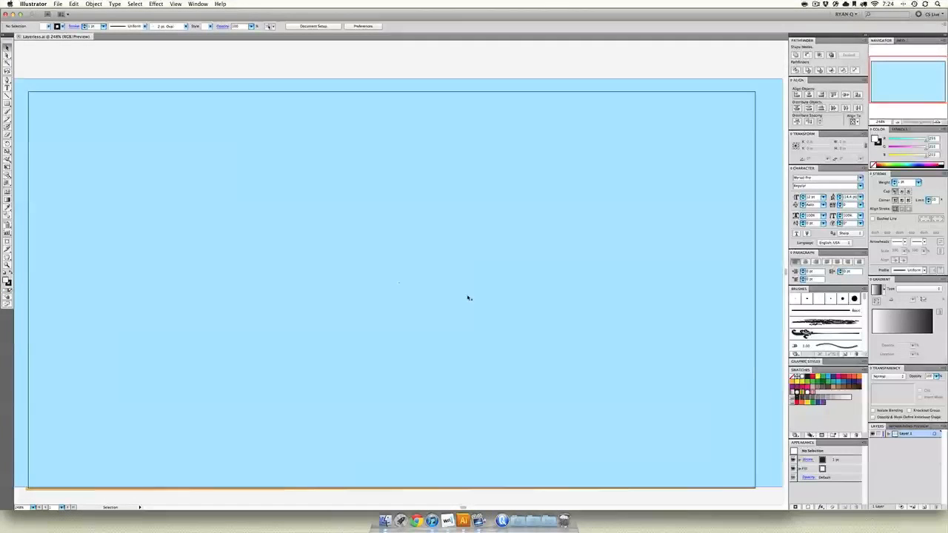
left_click_drag(468, 298, 470, 286)
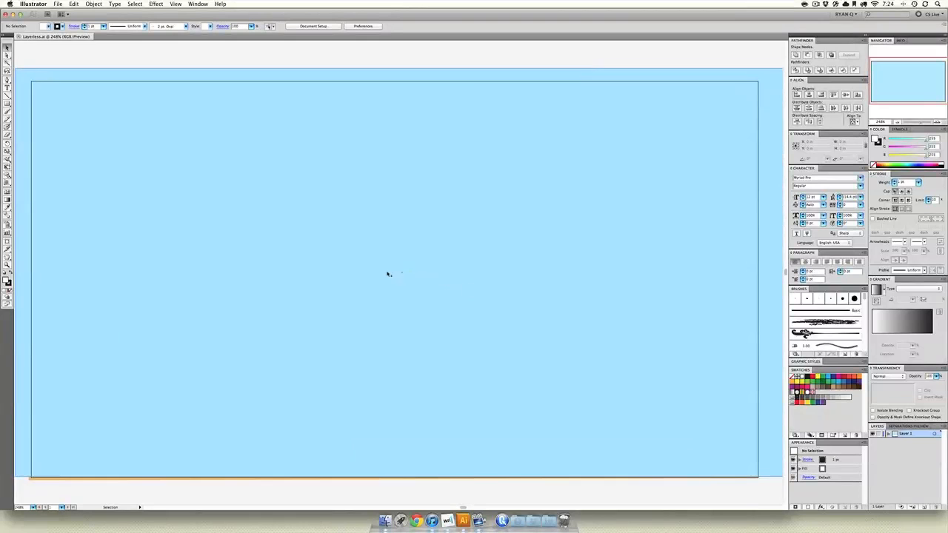
mouse_move(394, 272)
left_mouse_down()
mouse_move(407, 273)
mouse_move(397, 269)
left_mouse_up()
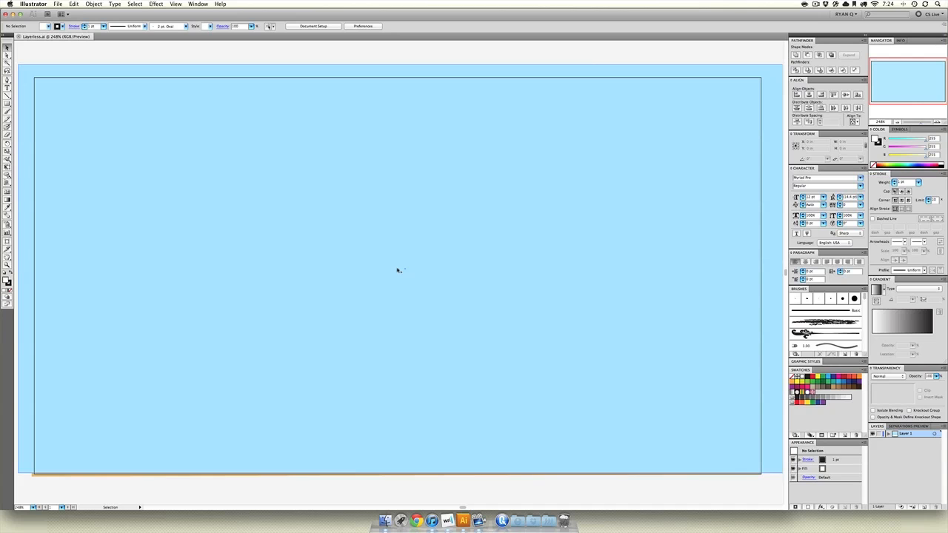
key("super+y")
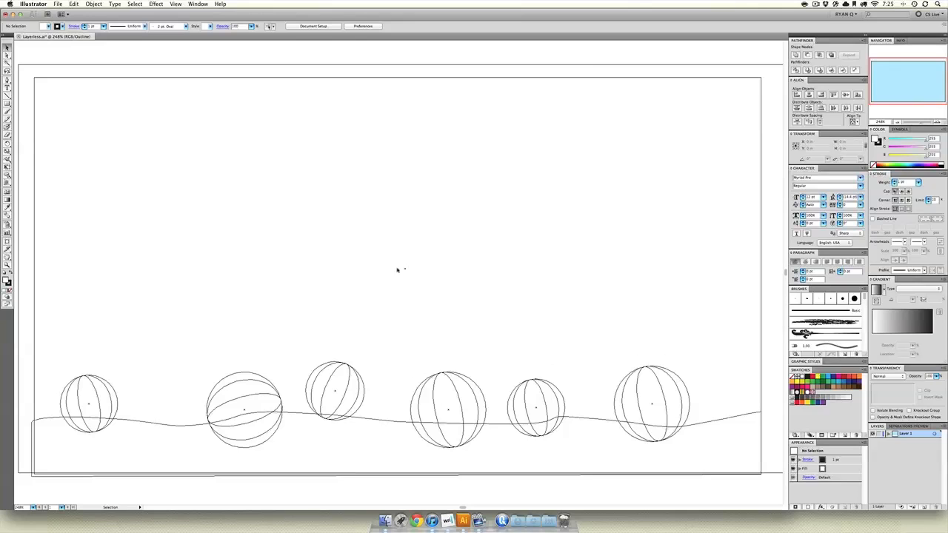
key("super+y")
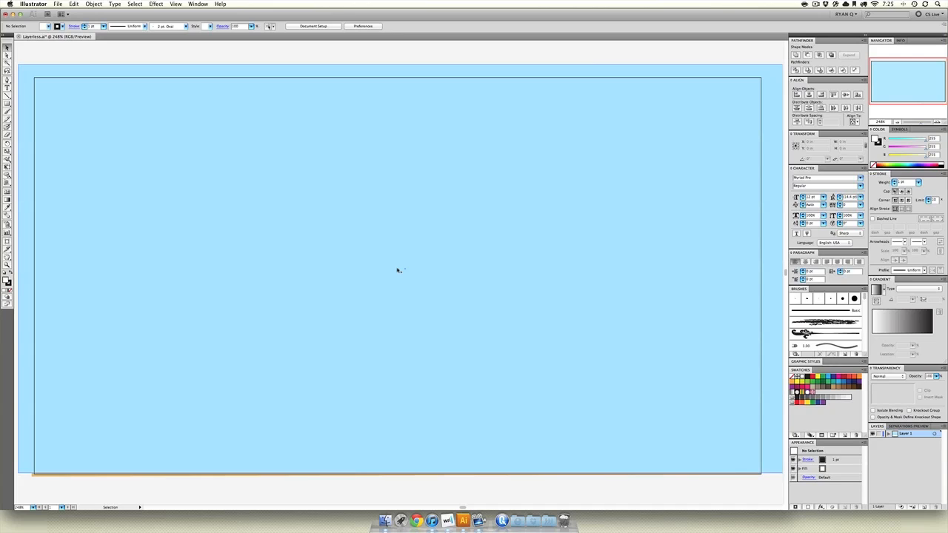
Select the large blue sky rectangle and send it to the back of the stacking order.
right_click(405, 266)
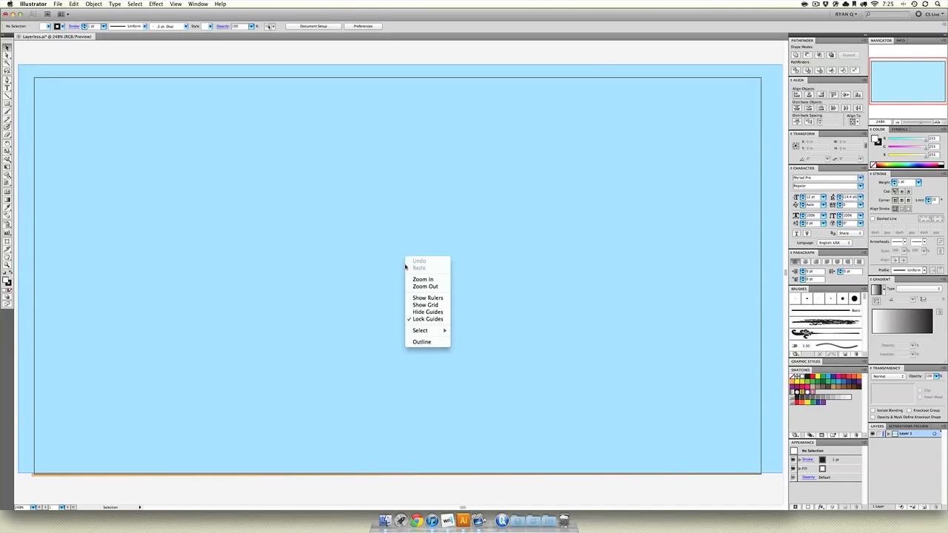
left_click(391, 269)
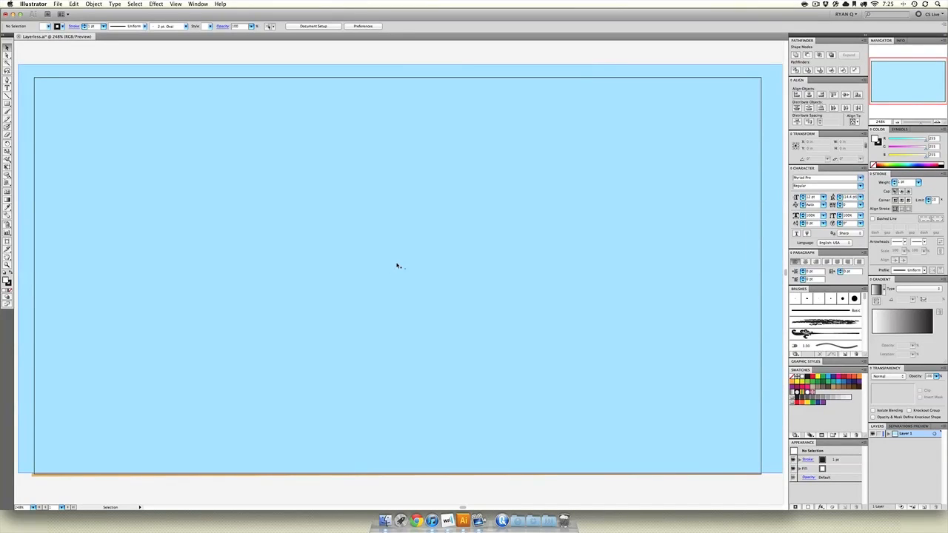
right_click(397, 264)
left_click(379, 235)
left_click(399, 260)
right_click(406, 269)
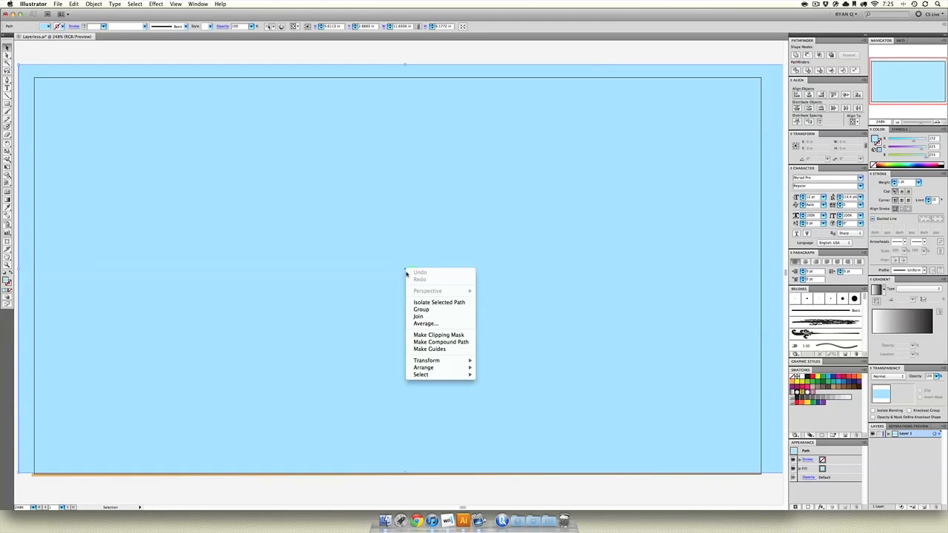
mouse_move(436, 368)
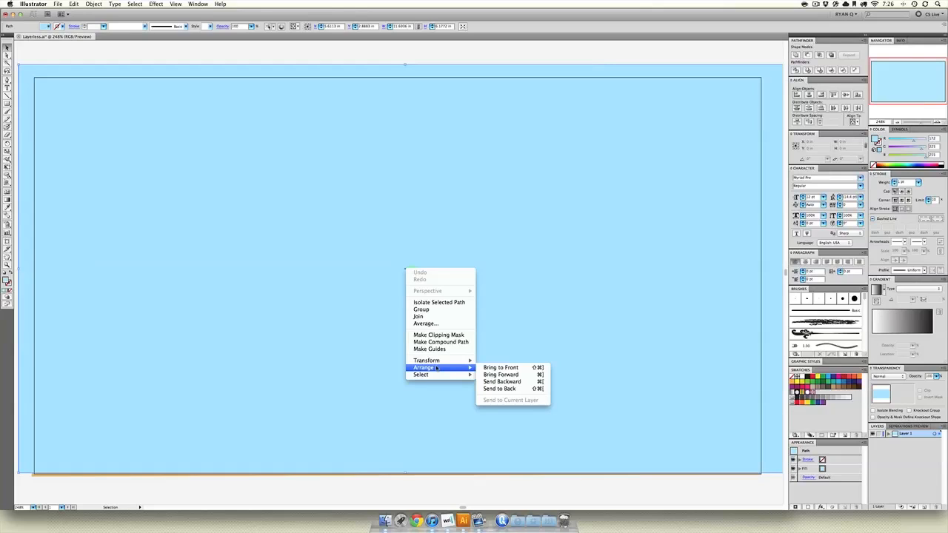
left_click(502, 389)
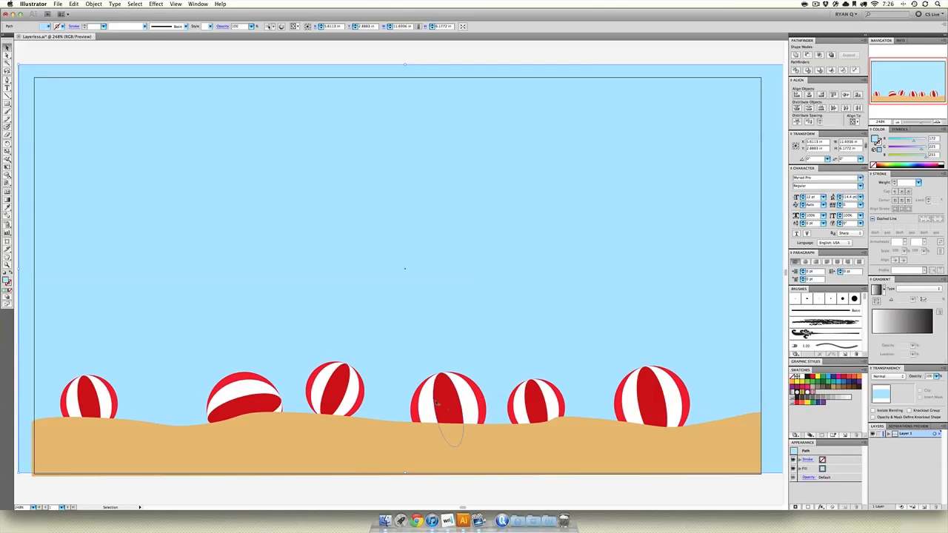
Enlarge the fourth beach ball from the left to about 1.95 in wide and shift it slightly right.
left_click(436, 399)
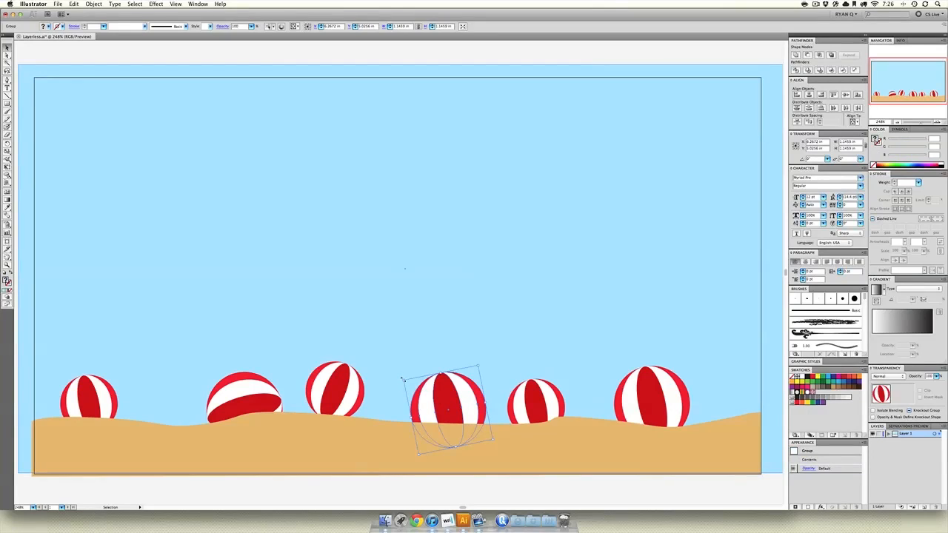
left_click_drag(405, 383, 348, 332)
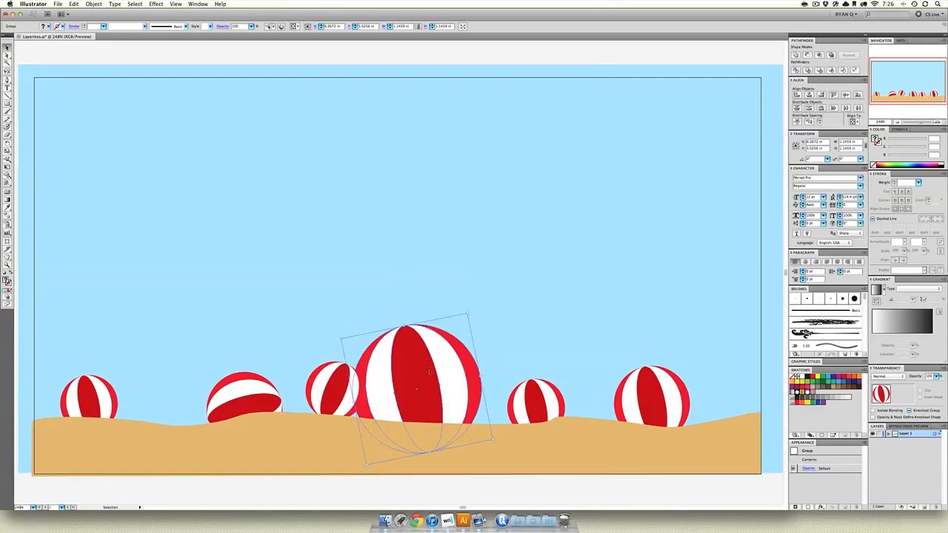
mouse_move(406, 372)
left_mouse_down()
mouse_move(442, 375)
mouse_move(424, 372)
left_mouse_up()
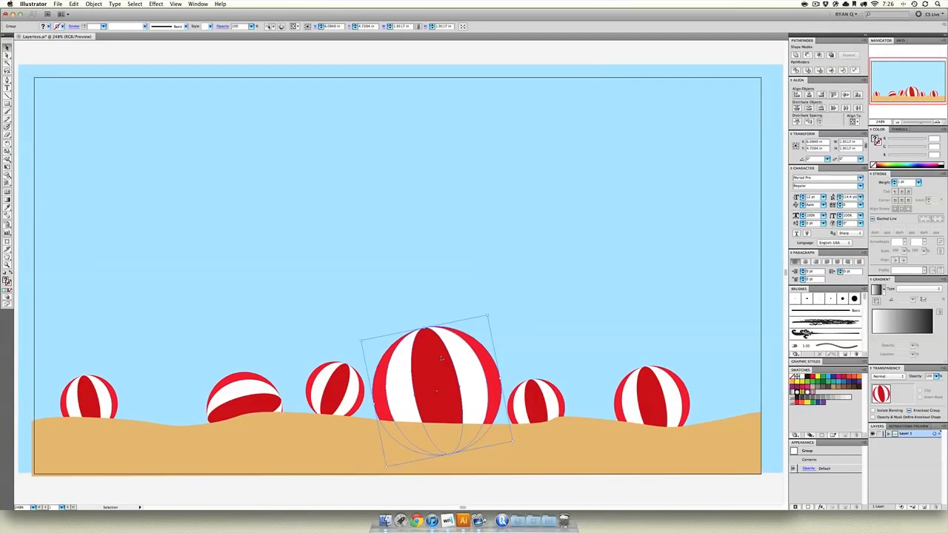
Bring the enlarged beach ball to the front of the sand and deselect it.
right_click(441, 360)
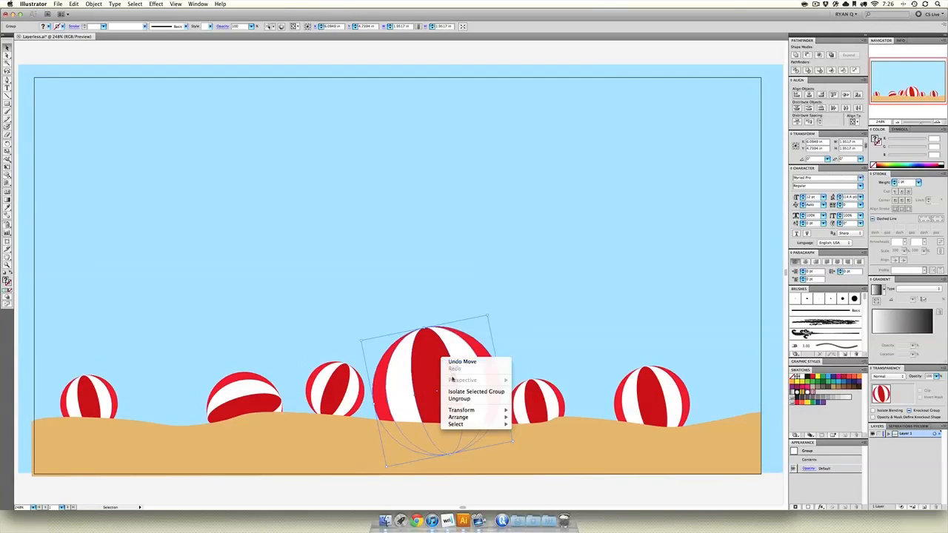
mouse_move(465, 419)
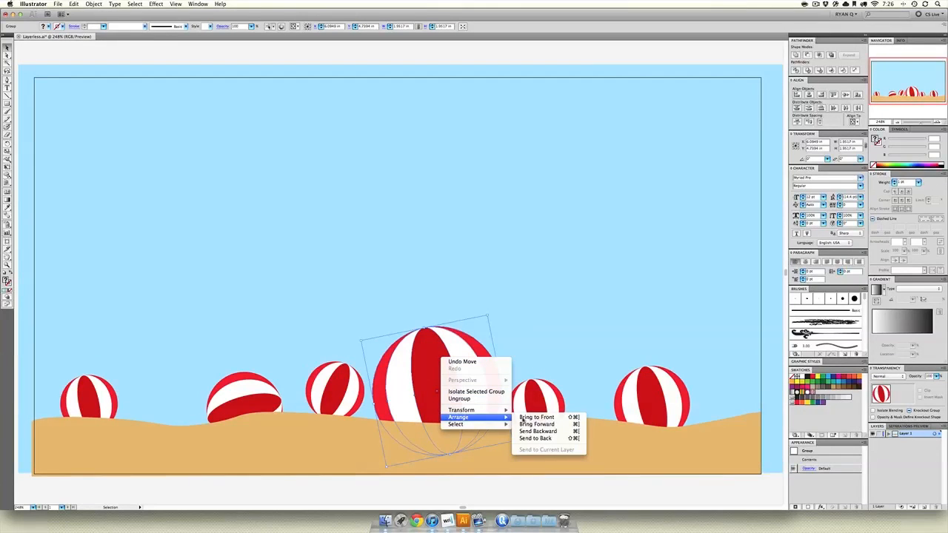
left_click(550, 419)
left_click(359, 490)
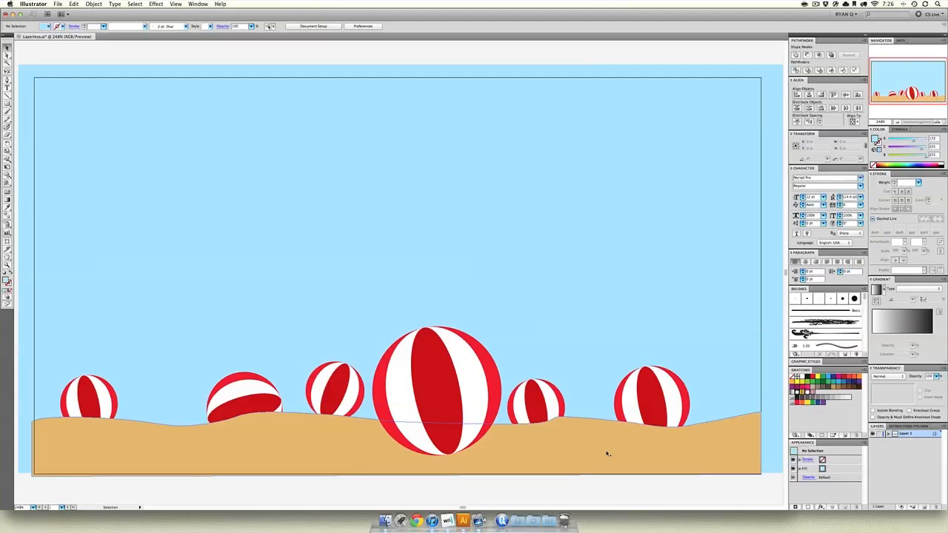
Rotate the rightmost beach ball clockwise so that its stripes lean to the right.
left_click(680, 380)
left_click_drag(685, 356, 713, 390)
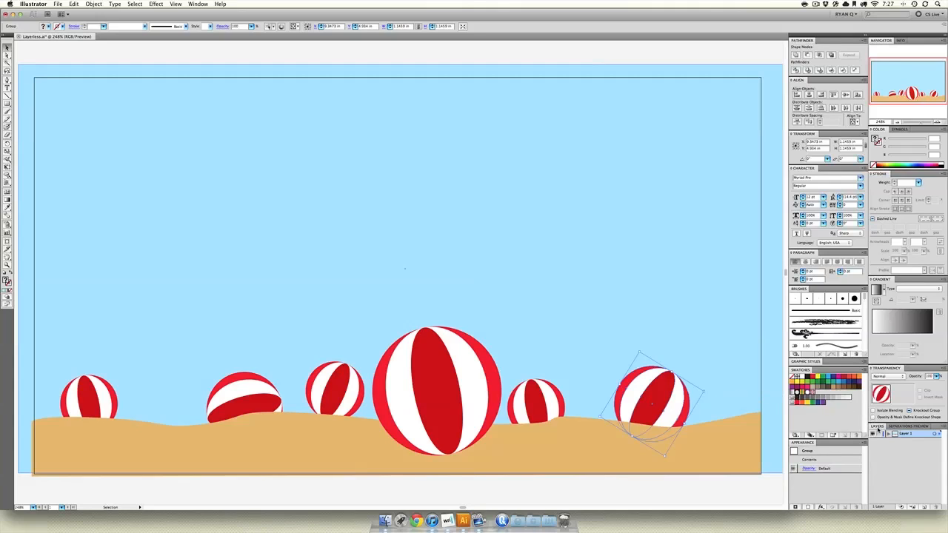
Detach the Layers panel over the artwork, enlarge it and expand Layer 1 to list its objects.
left_click_drag(878, 427, 412, 157)
left_click_drag(457, 180, 531, 290)
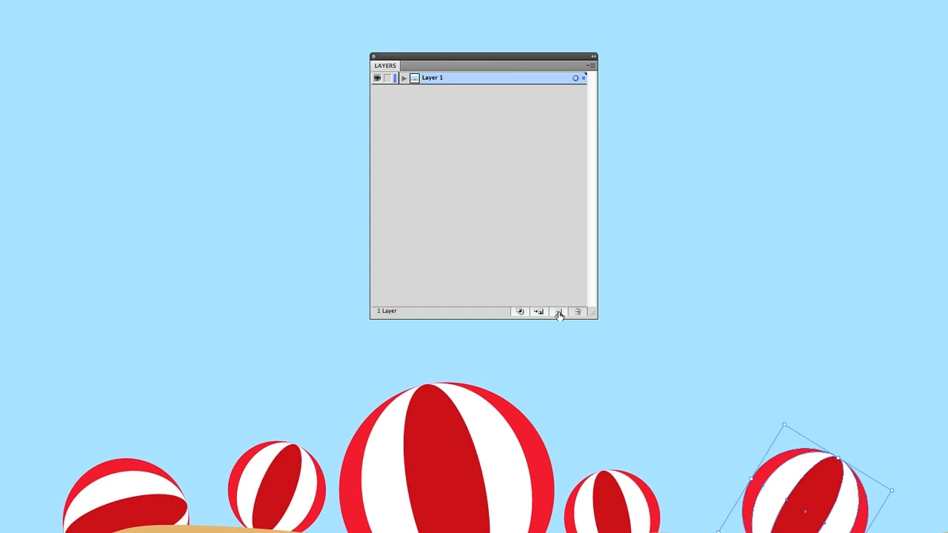
left_click(403, 79)
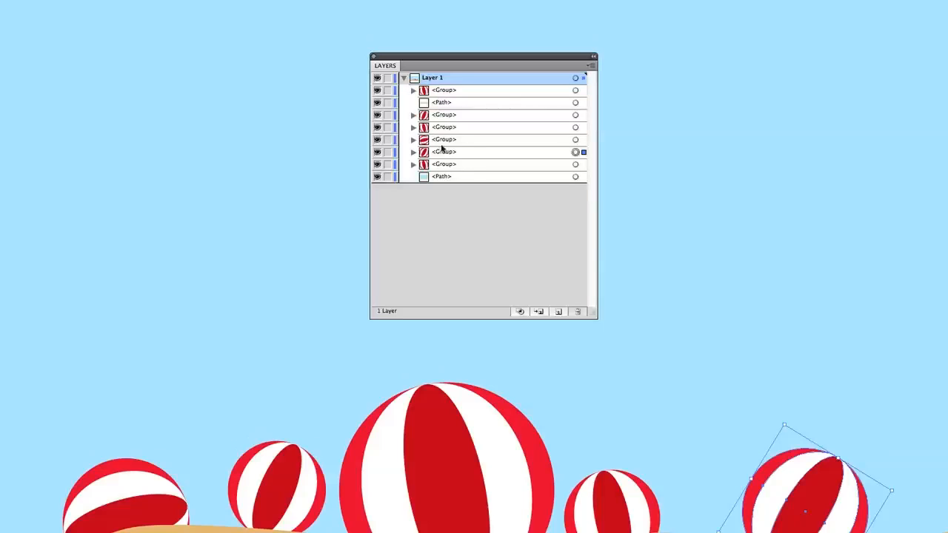
Identify the sand path and the top group in Layer 1 by toggling the visibility of each.
left_click(450, 176)
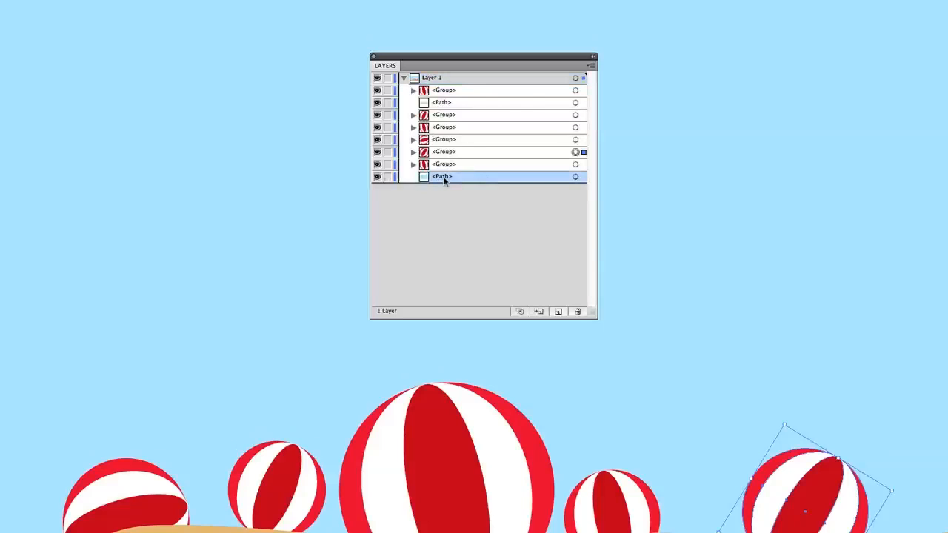
left_click(444, 104)
left_click(377, 103)
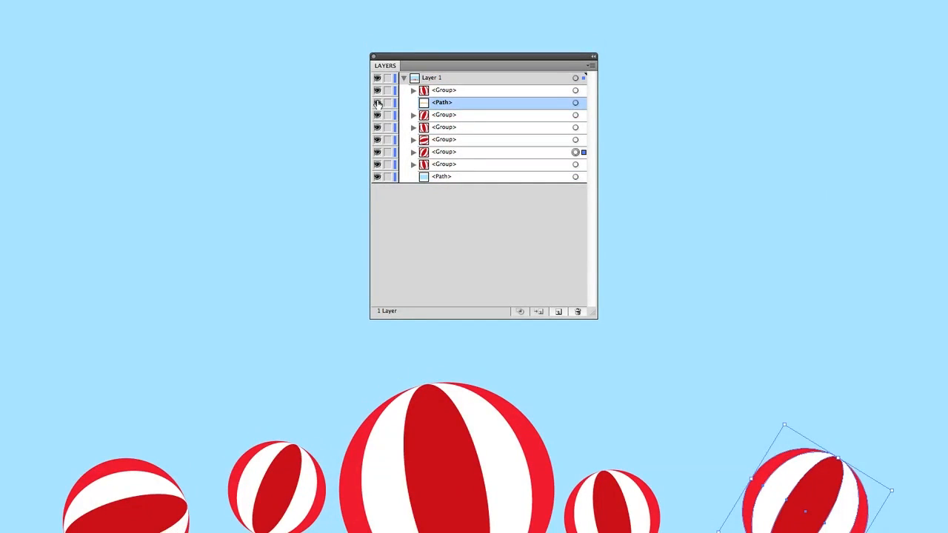
left_click(376, 103)
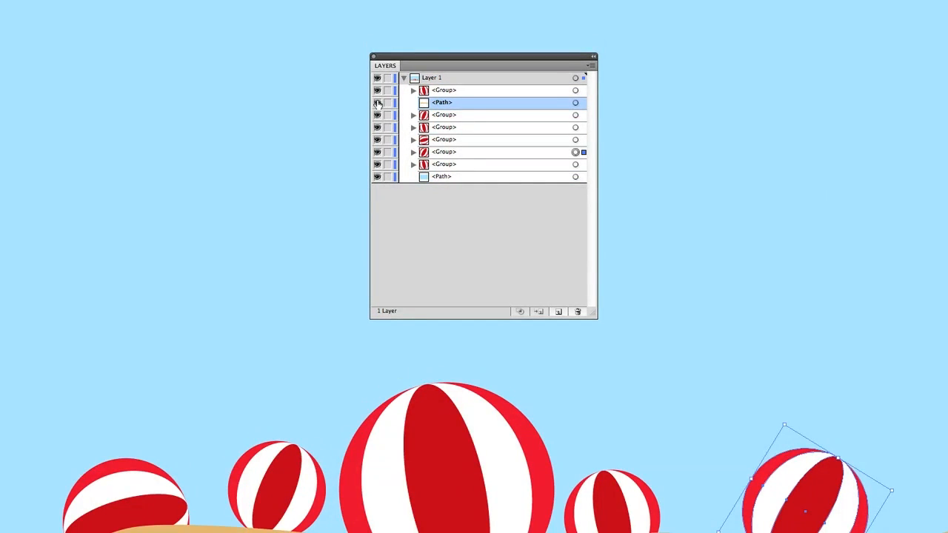
left_click(444, 90)
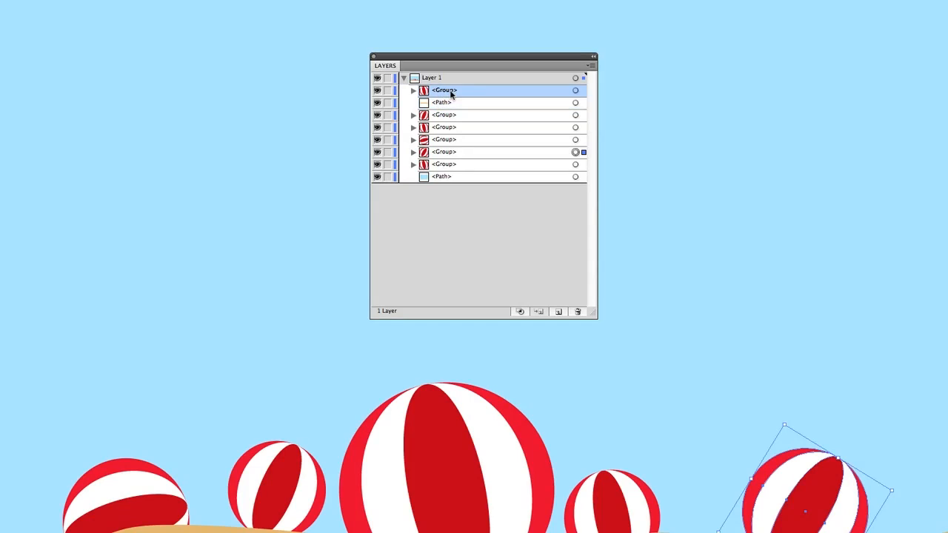
left_click(377, 90)
left_click(377, 91)
left_click(377, 91)
left_click(377, 90)
Reposition the Layers panel and rename the top group in Layer 1 as Big Beachball.
left_click_drag(436, 65, 474, 48)
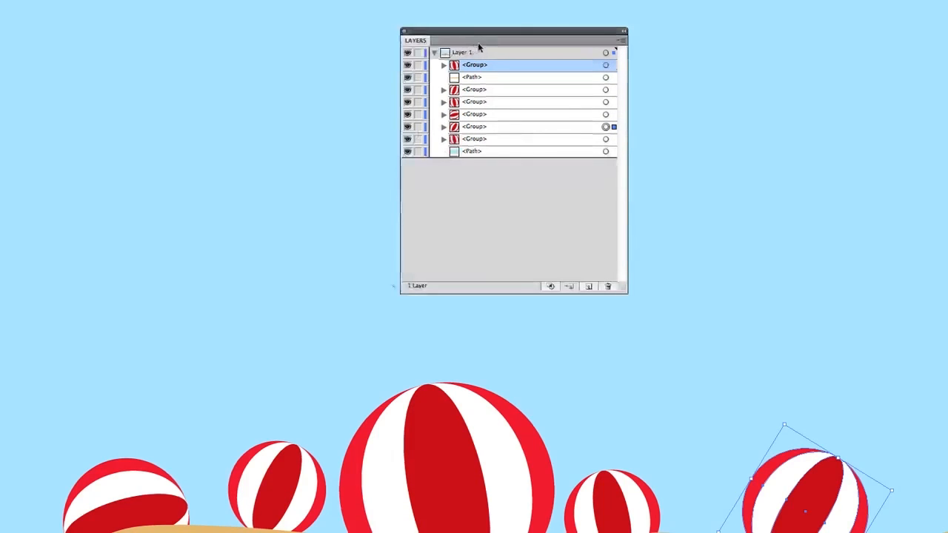
left_click_drag(483, 41, 445, 20)
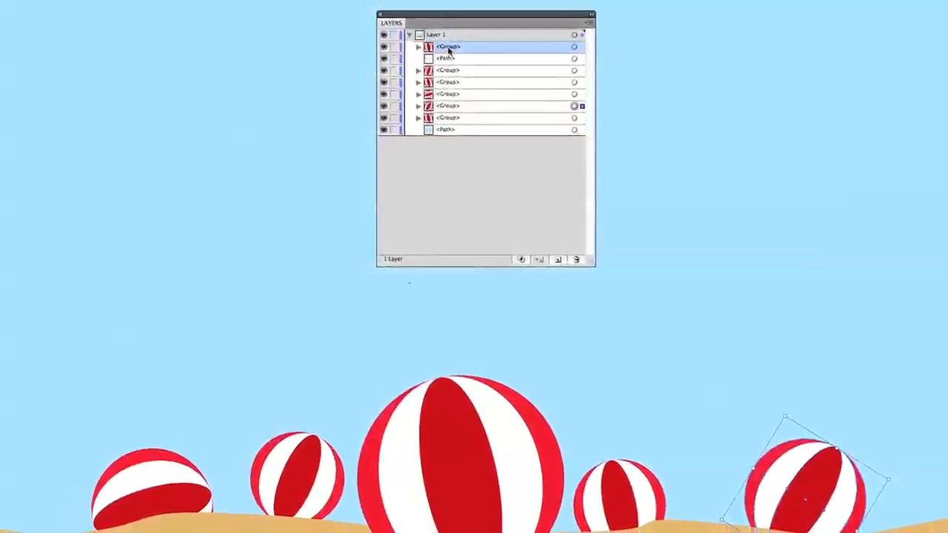
double_click(445, 46)
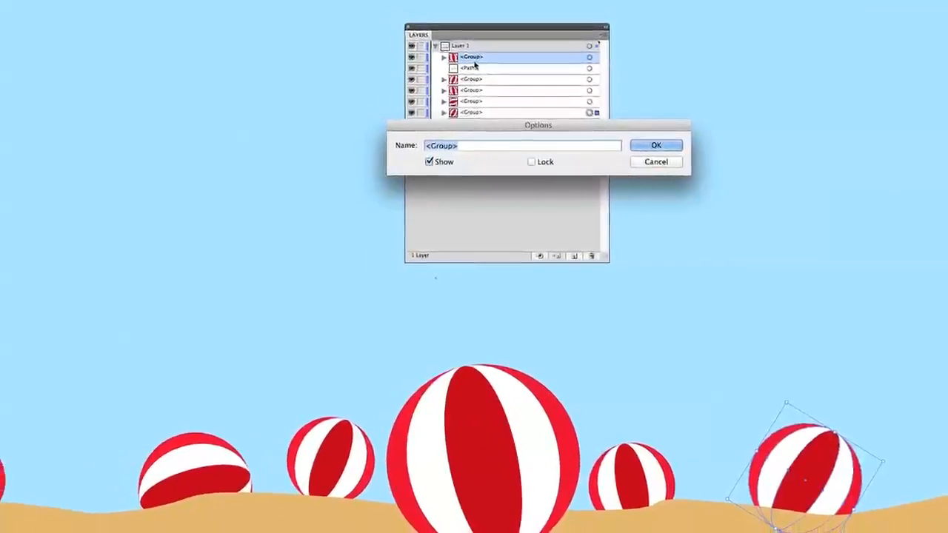
type("Big Beachb")
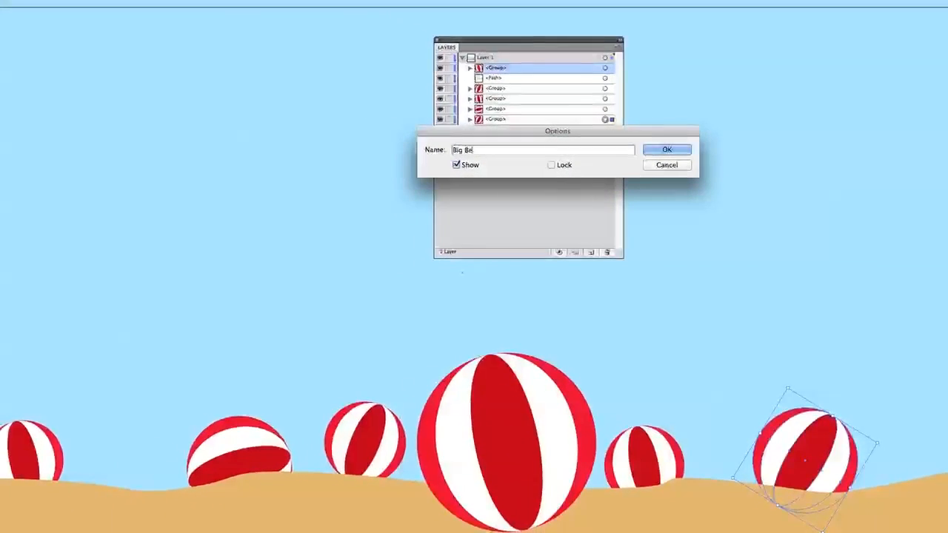
type("all")
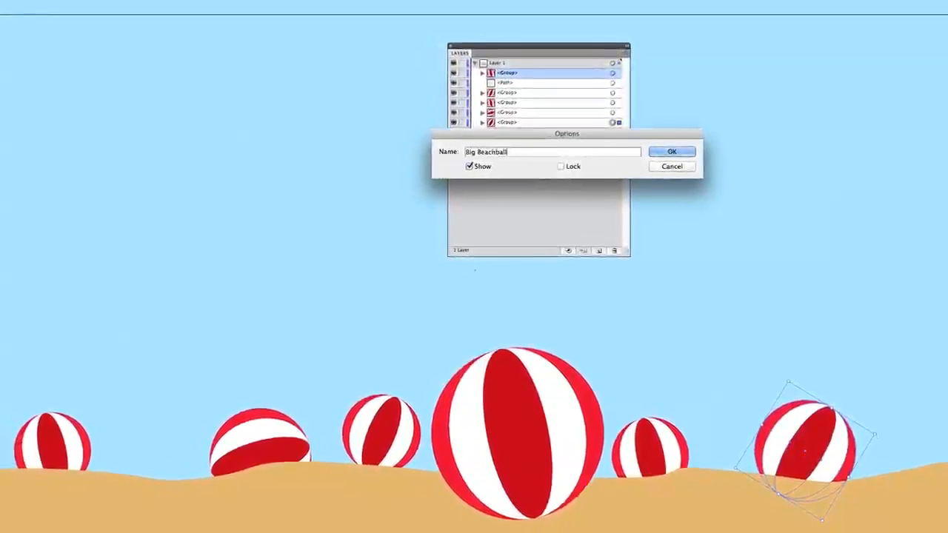
key("Return")
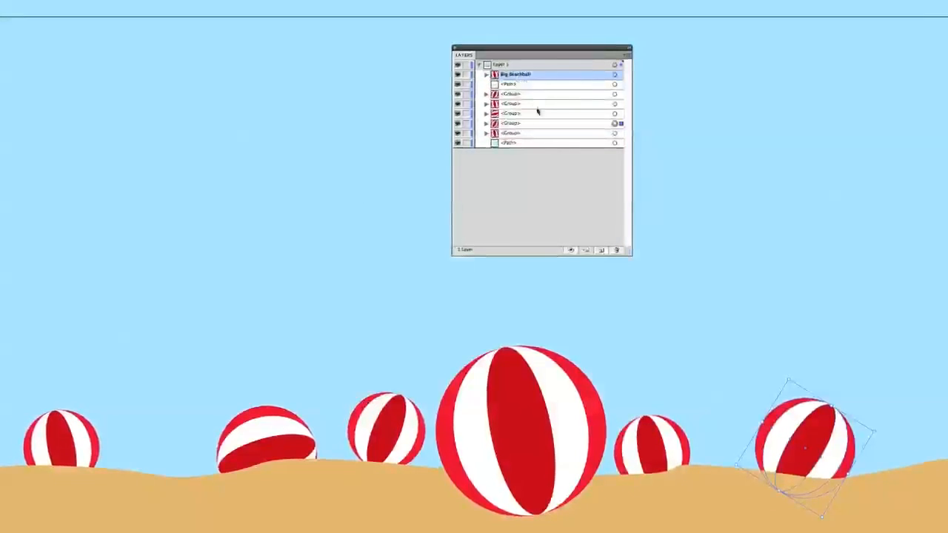
Rename the sand path, listed directly below the large ball's group, as Sand.
left_click(527, 92)
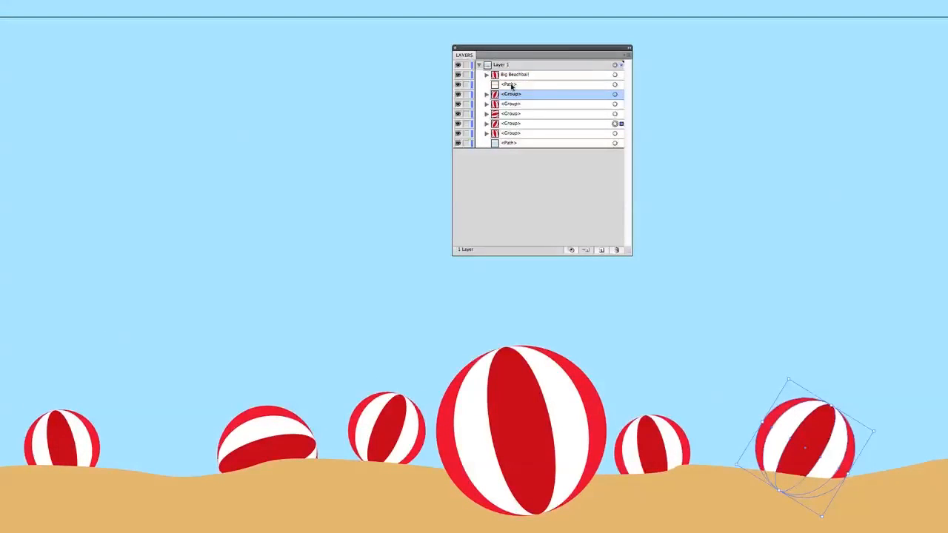
double_click(511, 84)
type("Sand")
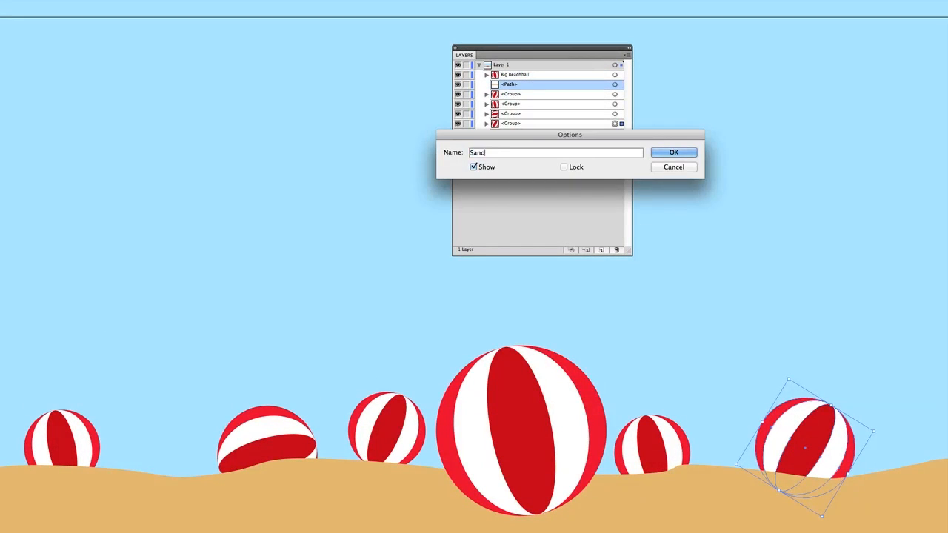
key("Return")
Rename the path at the bottom of Layer 1 as Sky.
double_click(510, 142)
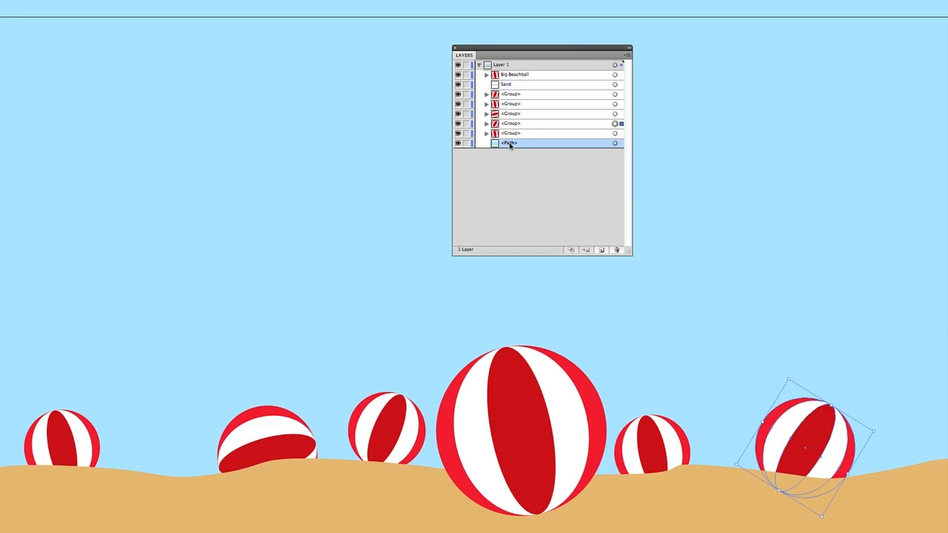
type("Sky")
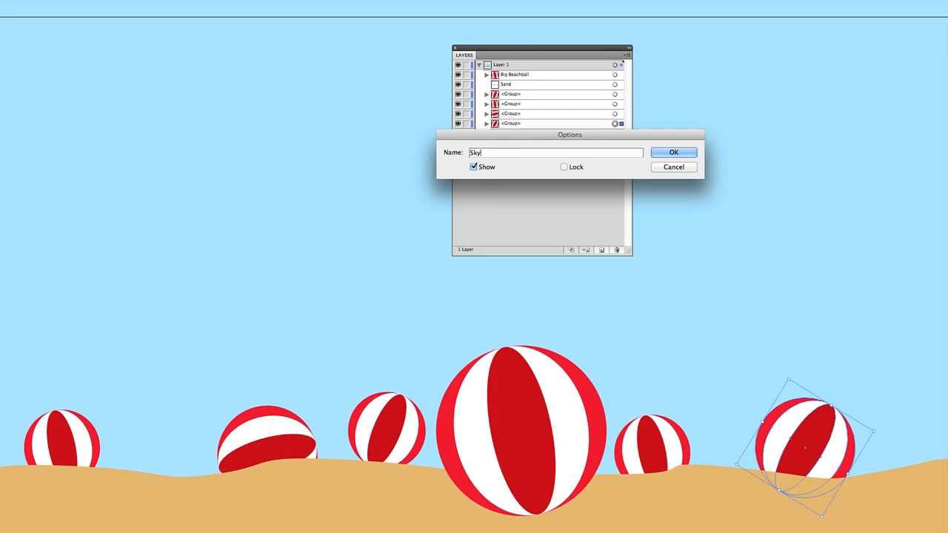
key("Return")
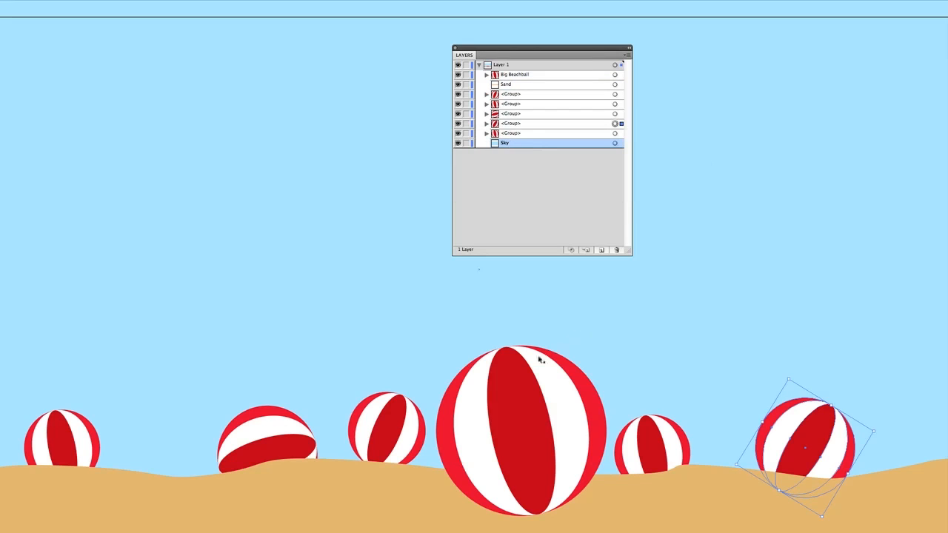
Paste a copy of the large beach ball in front, move it up into the sky and delete it.
left_click(509, 366)
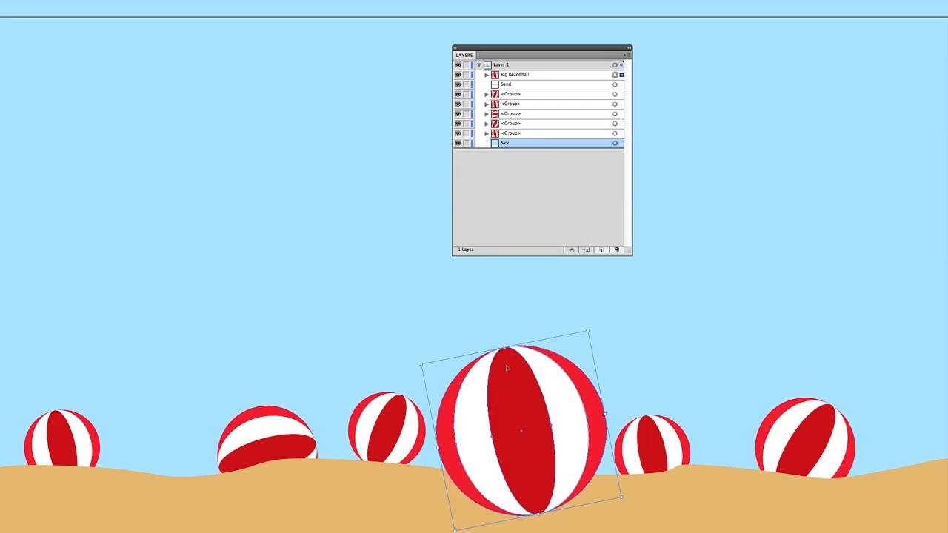
key("super+c")
key("super+f")
left_click_drag(499, 367, 337, 234)
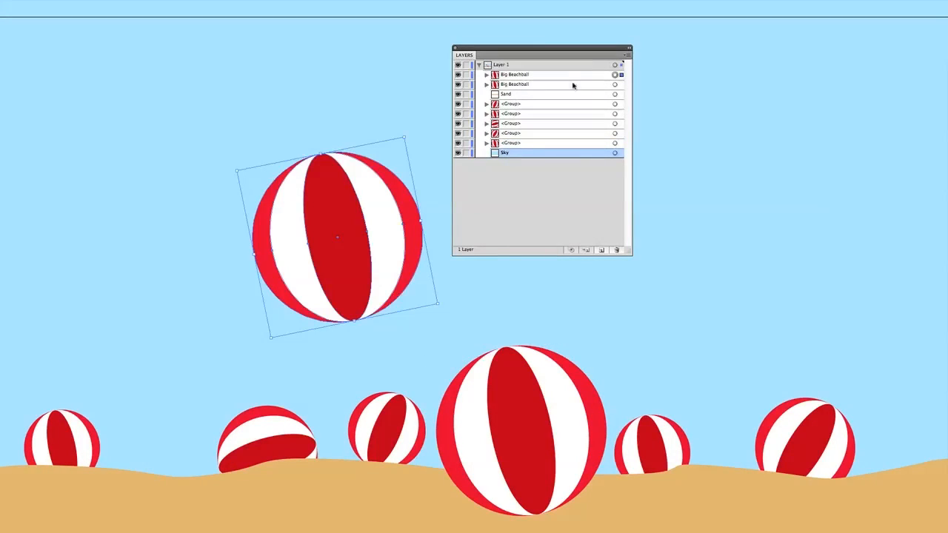
key("Delete")
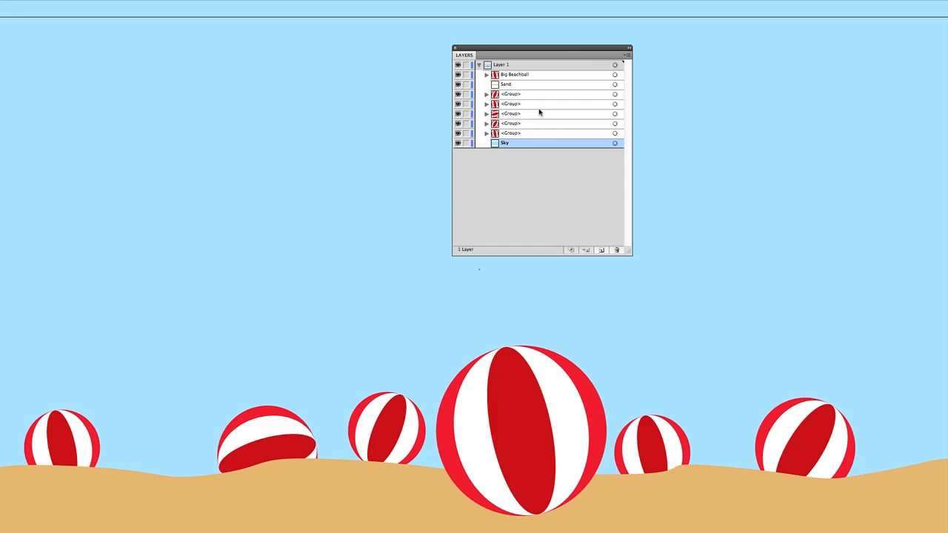
Examine the paths inside Big Beachball and two of the small ball groups, collapsing each group when finished.
left_click(485, 124)
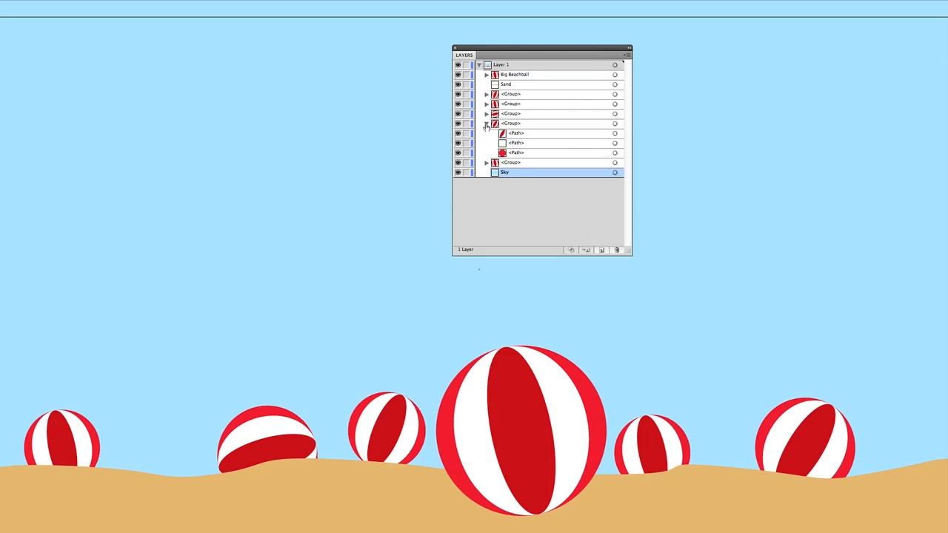
left_click(486, 123)
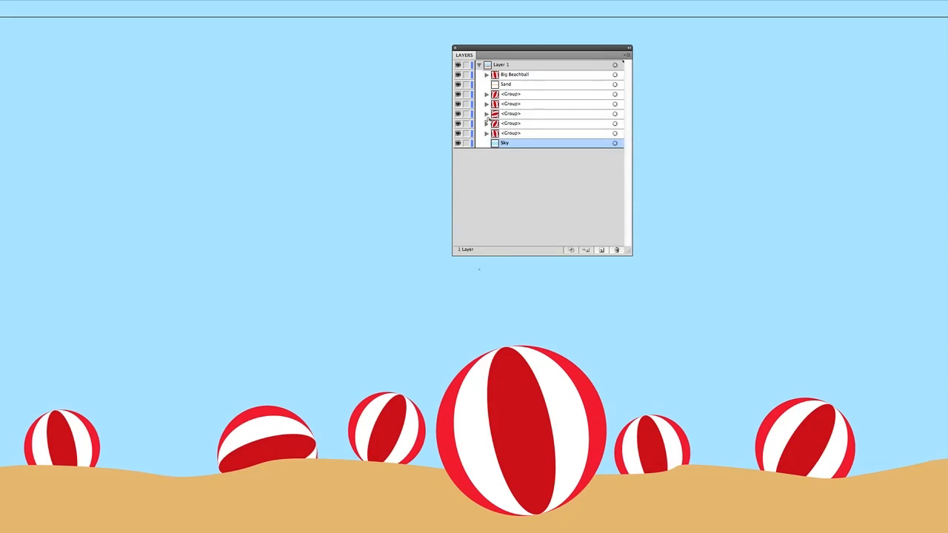
left_click(485, 113)
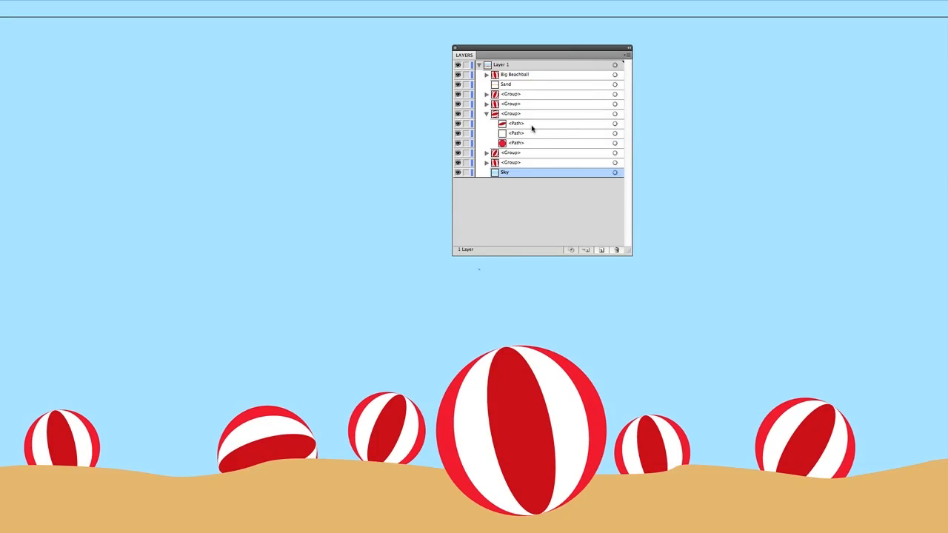
left_click(485, 75)
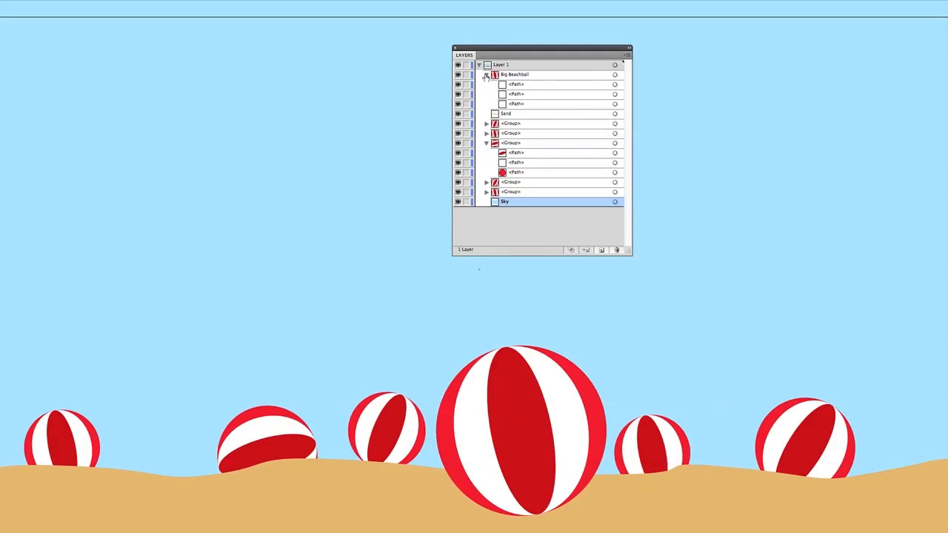
left_click(519, 96)
mouse_move(520, 96)
left_mouse_down()
mouse_move(518, 109)
mouse_move(522, 81)
left_mouse_up()
left_click(524, 86)
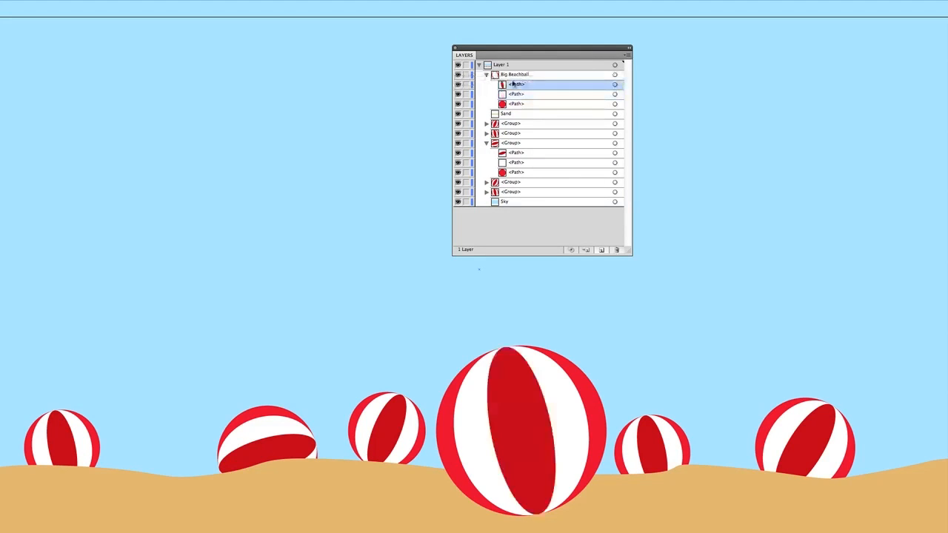
left_click(486, 75)
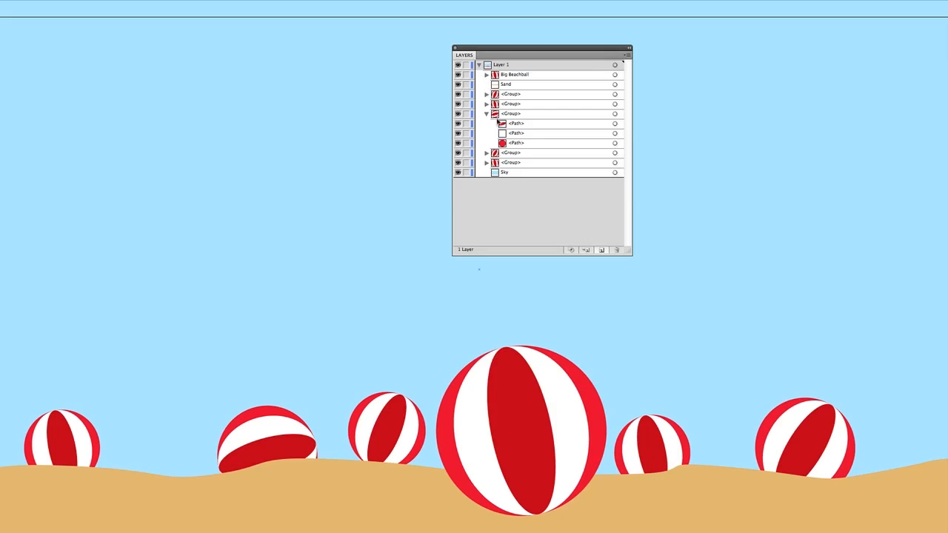
left_click(486, 114)
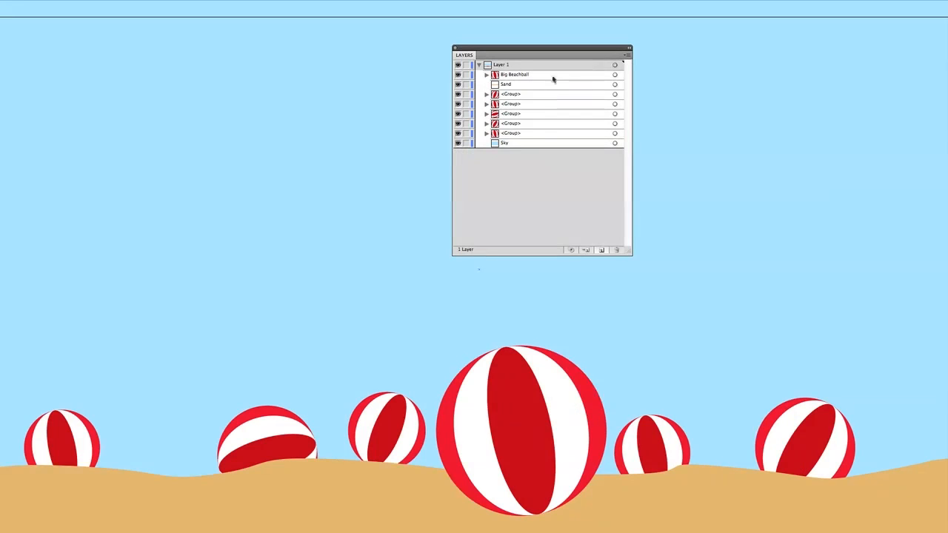
Reorder Layer 1 so Big Beachball sits beneath the small ball groups and Sand lies between it and Sky.
left_click_drag(552, 78, 541, 141)
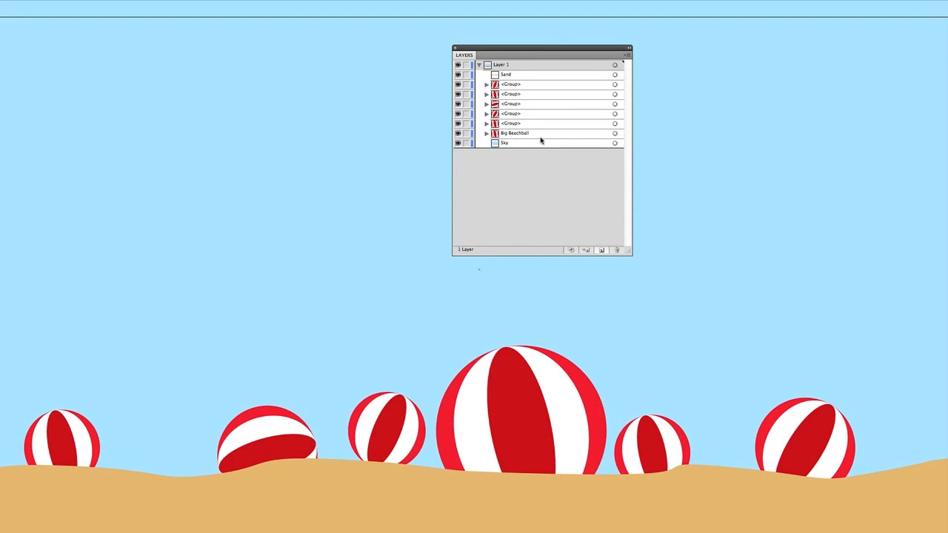
left_click_drag(529, 74, 525, 139)
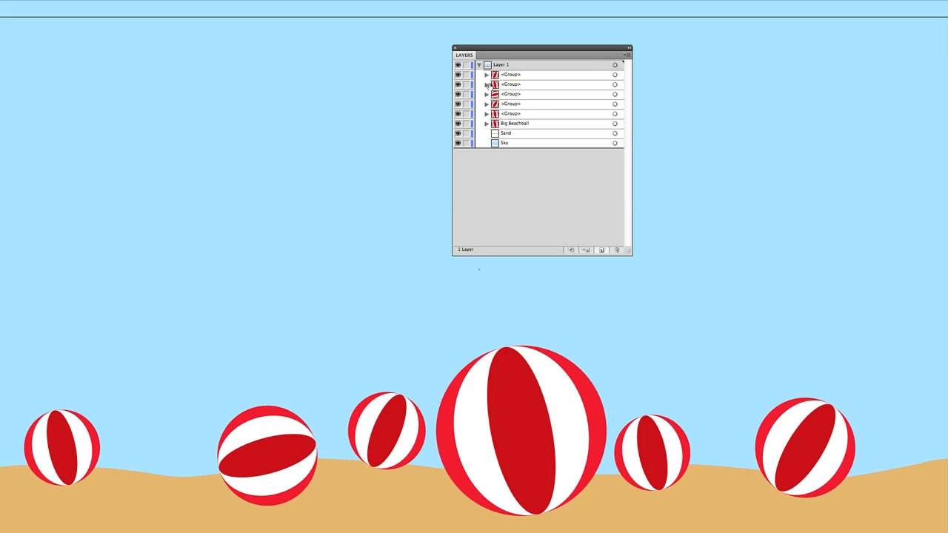
left_click(478, 65)
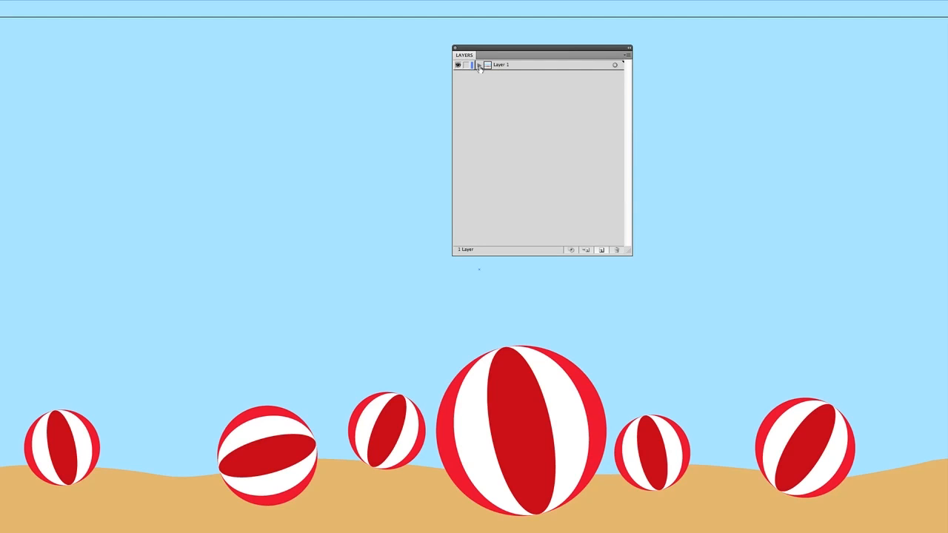
left_click(478, 65)
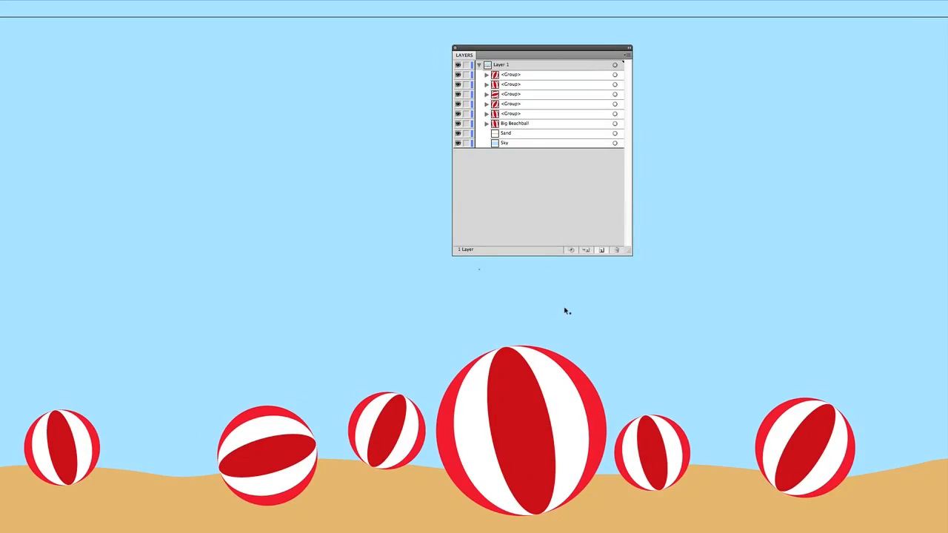
Bring the sand forward one level so it sits directly above Big Beachball.
left_click(587, 514)
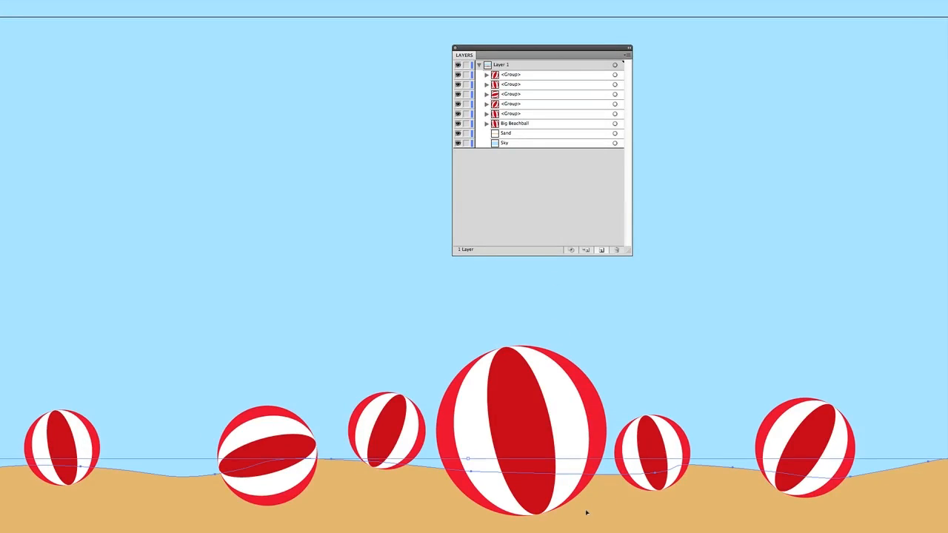
right_click(586, 513)
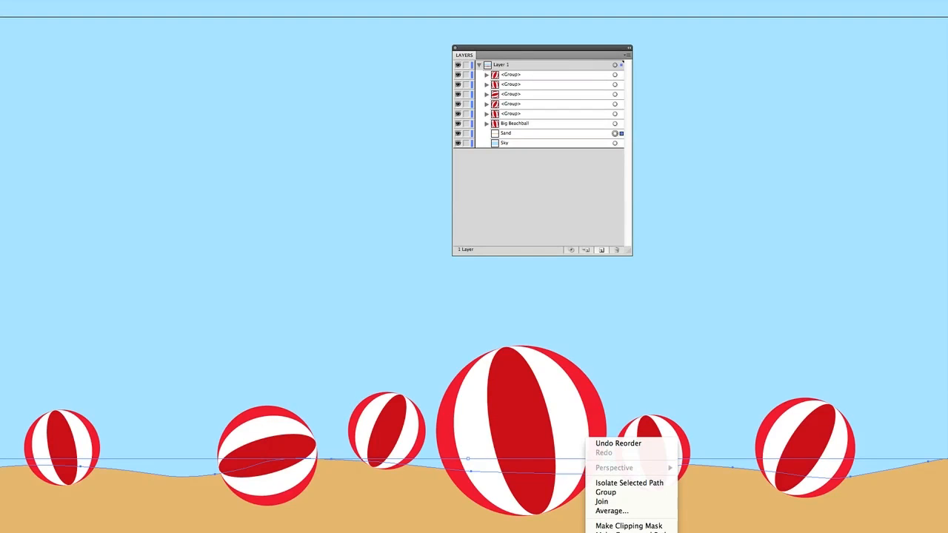
mouse_move(619, 532)
left_click(713, 532)
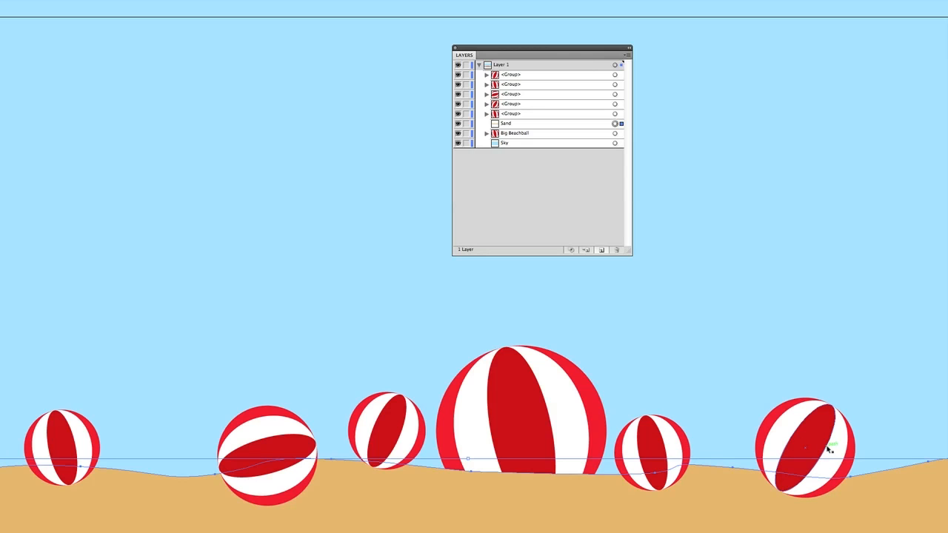
Shift the sand forward and backward one level at a time through the ball groups, ending directly above Big Beachball, and deselect it.
scroll(829, 449, "down", 5)
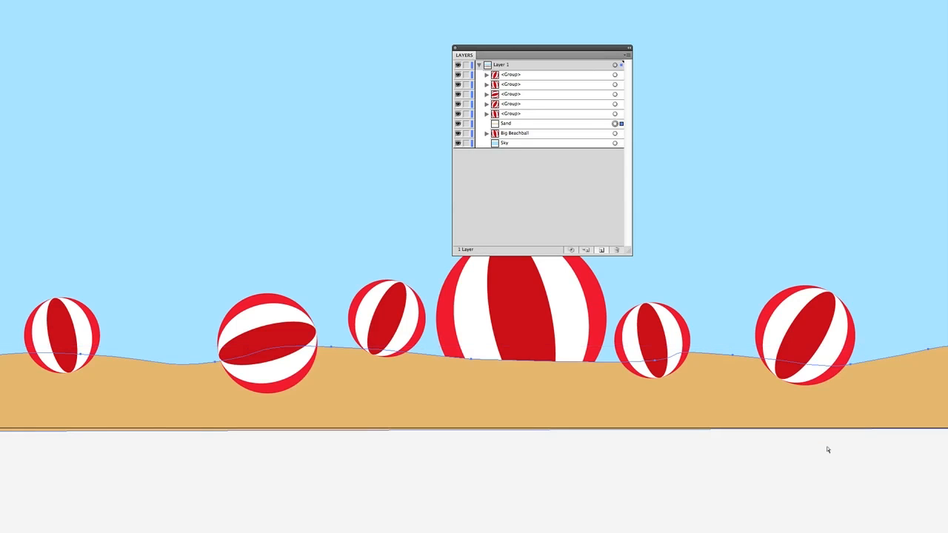
key("super+bracketright")
key("super+bracketright")
key("super+bracketright")
key("super+bracketright")
key("super+bracketright")
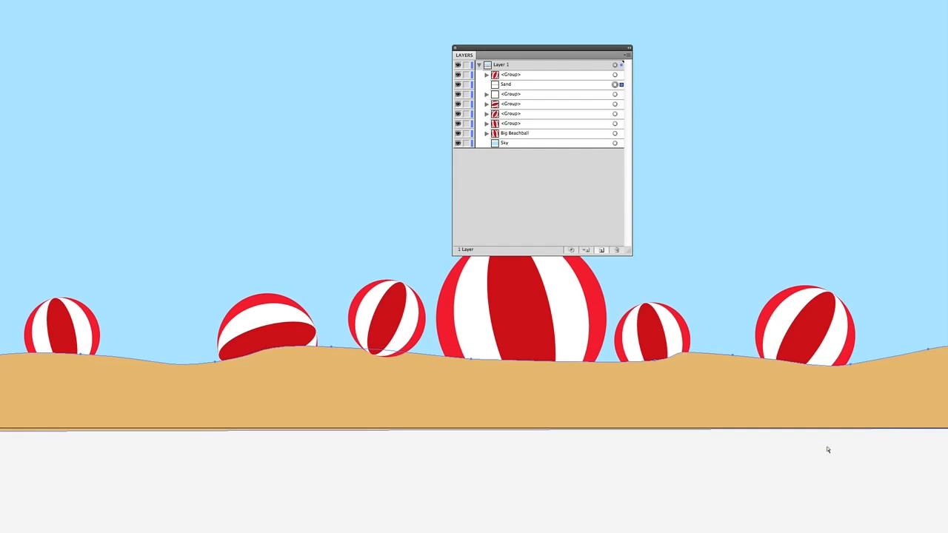
key("super+bracketleft")
key("super+bracketleft")
key("super+bracketleft")
key("super+bracketleft")
key("super+bracketright")
key("super+bracketright")
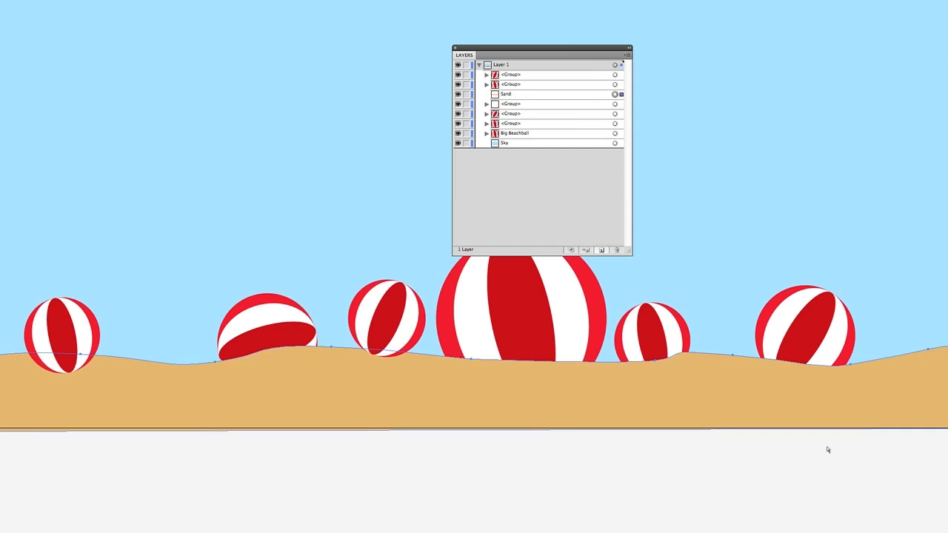
key("super+bracketright")
key("super+bracketright")
key("super+bracketleft")
key("super+bracketleft")
key("super+bracketleft")
key("super+bracketleft")
key("super+bracketleft")
key("super+bracketleft")
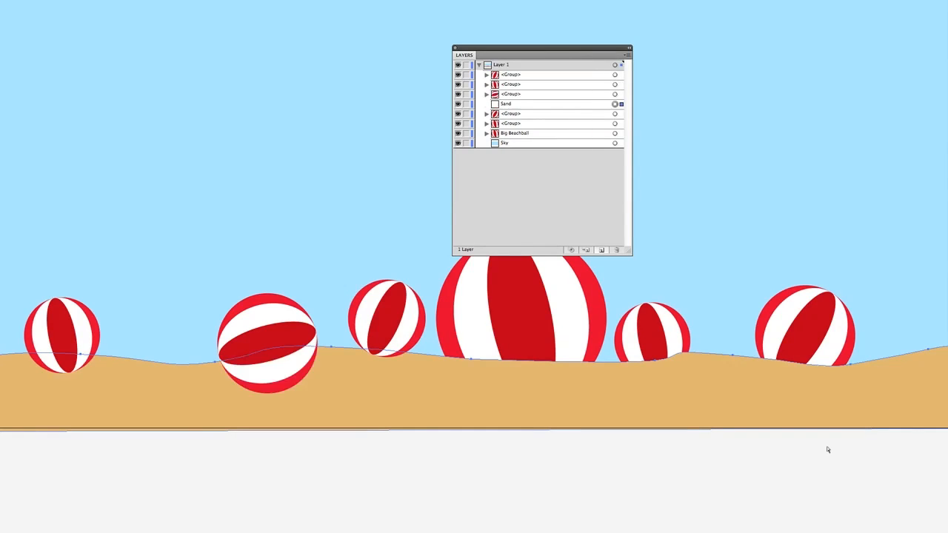
key("super+bracketright")
key("super+bracketright")
key("super+bracketright")
key("super+bracketright")
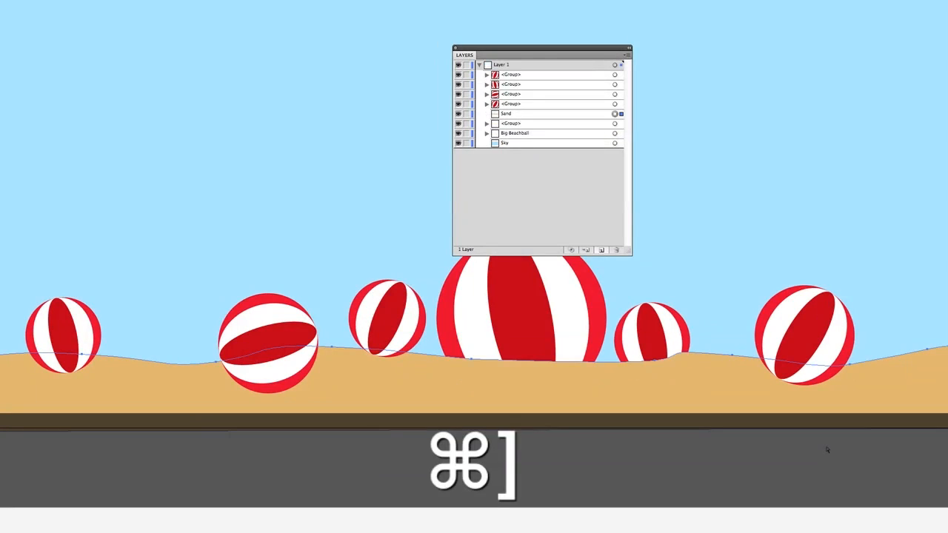
key("super+bracketright")
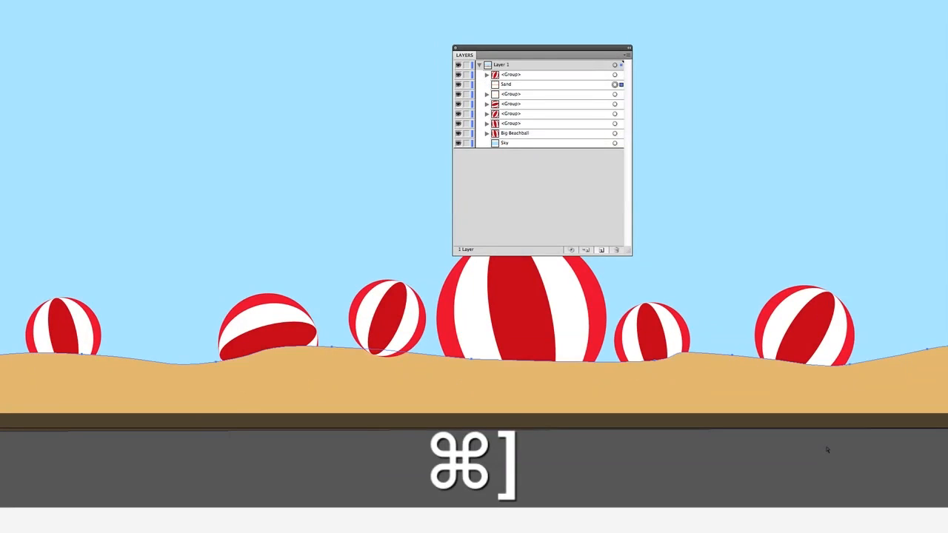
key("super+bracketright")
key("super+bracketleft")
key("super+bracketleft")
key("super+bracketleft")
key("super+bracketleft")
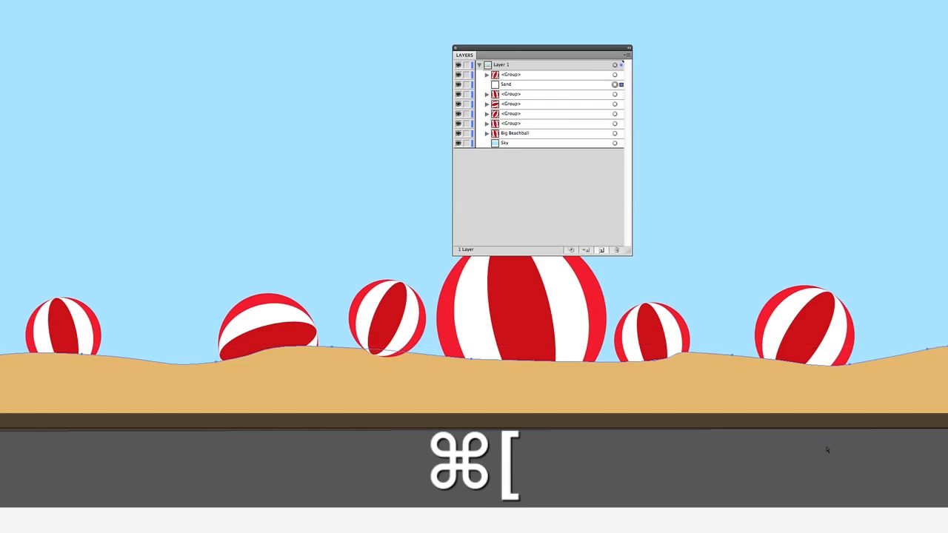
key("super+bracketleft")
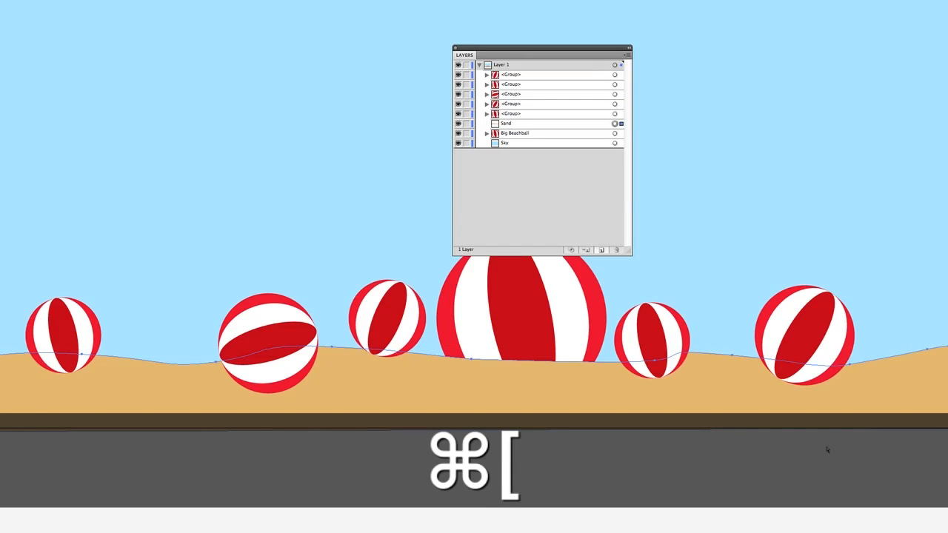
key("super+bracketleft")
key("super+bracketright")
key("super+bracketright")
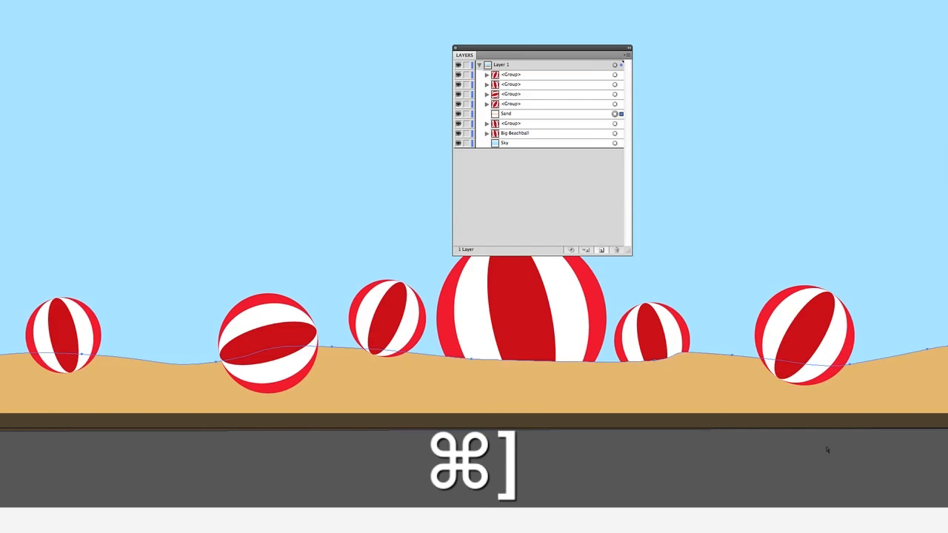
key("super+bracketright")
key("super+bracketright")
key("super+bracketright")
key("super+bracketright")
key("super+bracketleft")
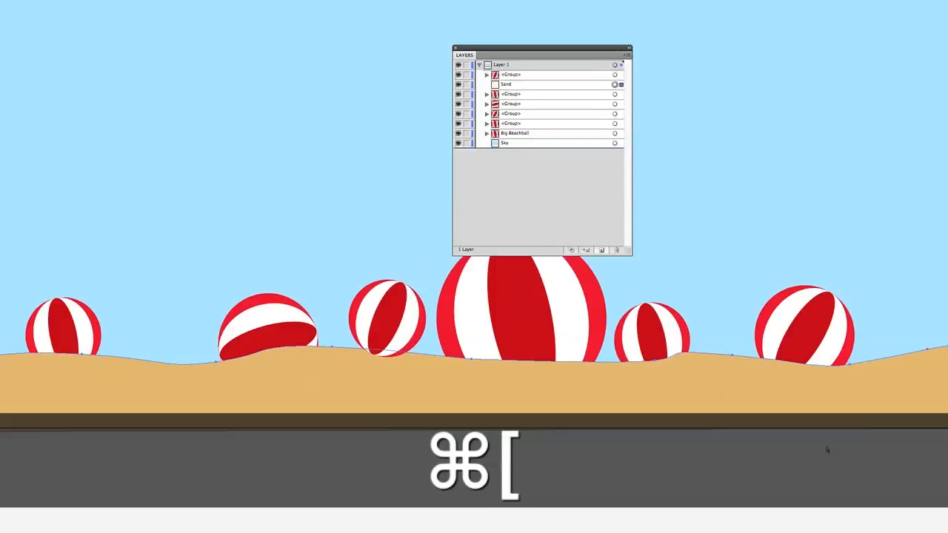
key("super+bracketleft")
key("super+bracketleft")
key("super+bracketleft")
key("super+bracketleft")
key("super+bracketleft")
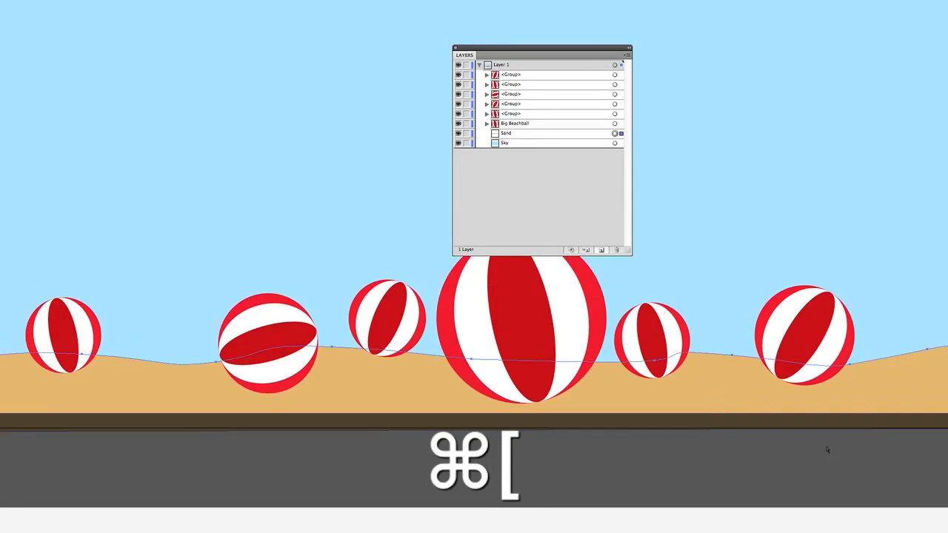
key("super+bracketright")
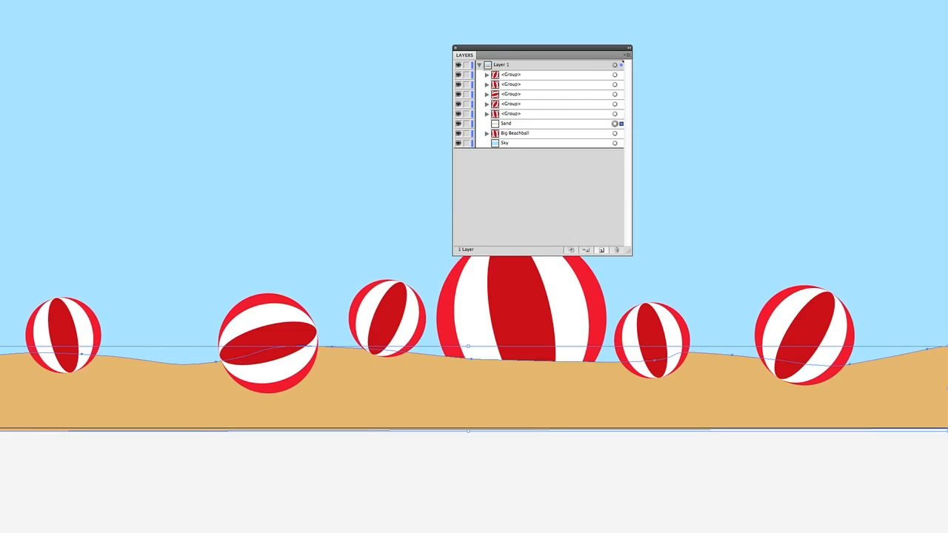
left_click(398, 457)
scroll(400, 457, "up", 5)
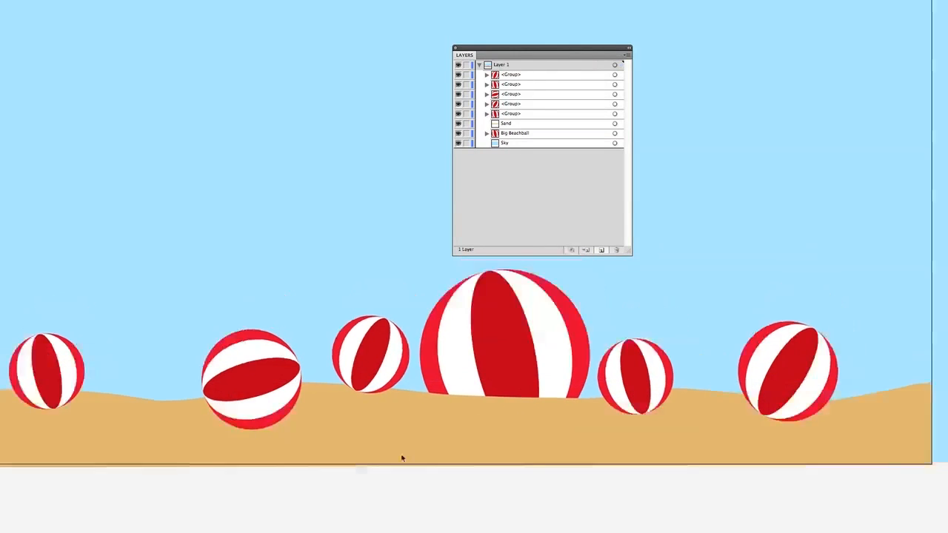
scroll(406, 459, "left", 3)
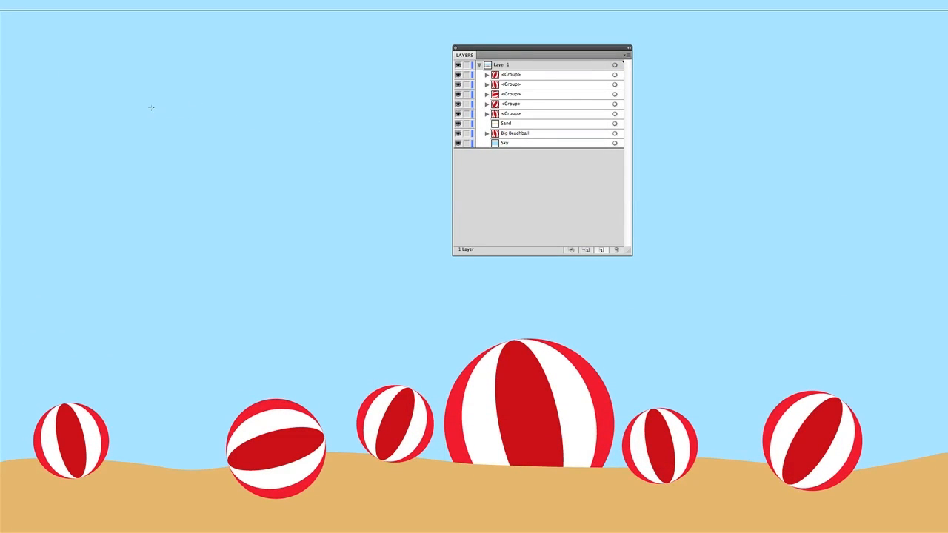
left_click_drag(146, 108, 276, 254)
key("Delete")
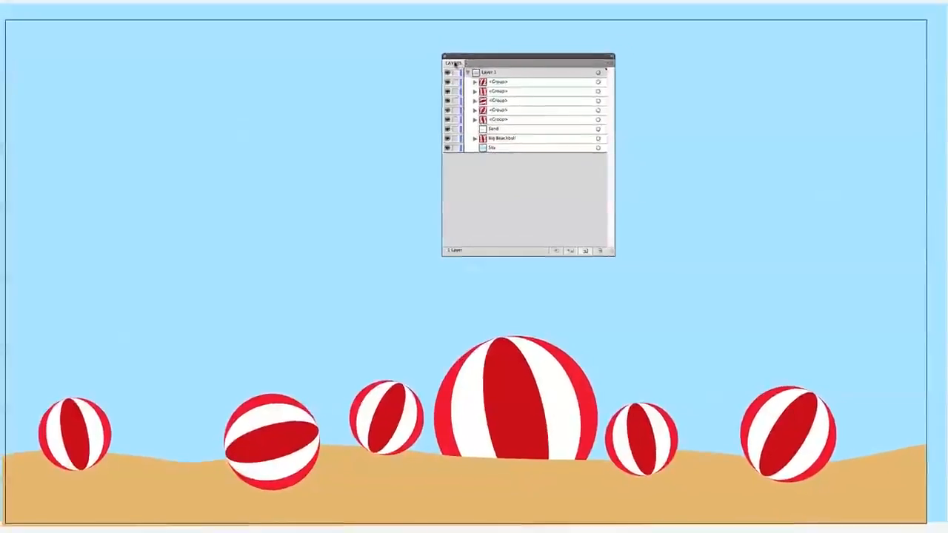
Draw a circle about 3.22 in wide in the sky above Big Beachball and fill it golden yellow as the sun.
left_click_drag(237, 84, 104, 87)
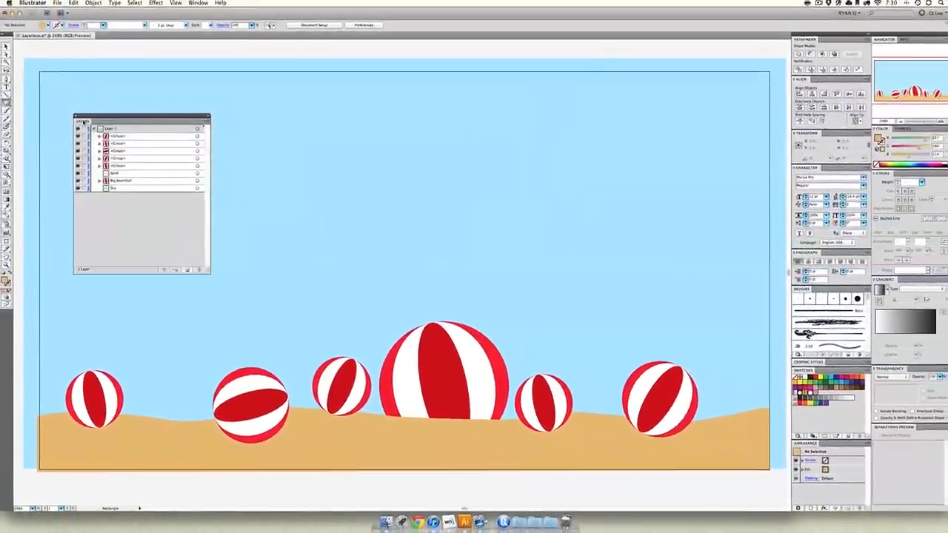
key("v")
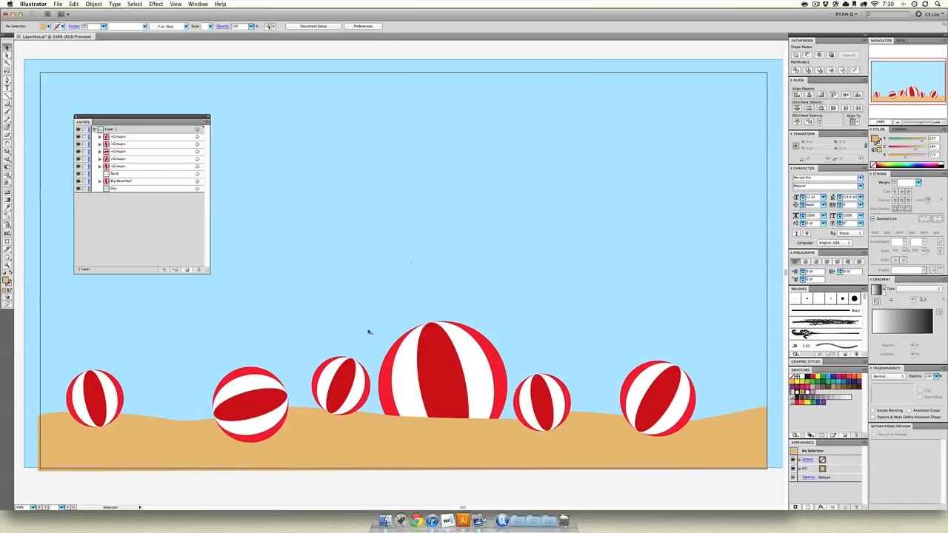
left_click_drag(7, 103, 56, 119)
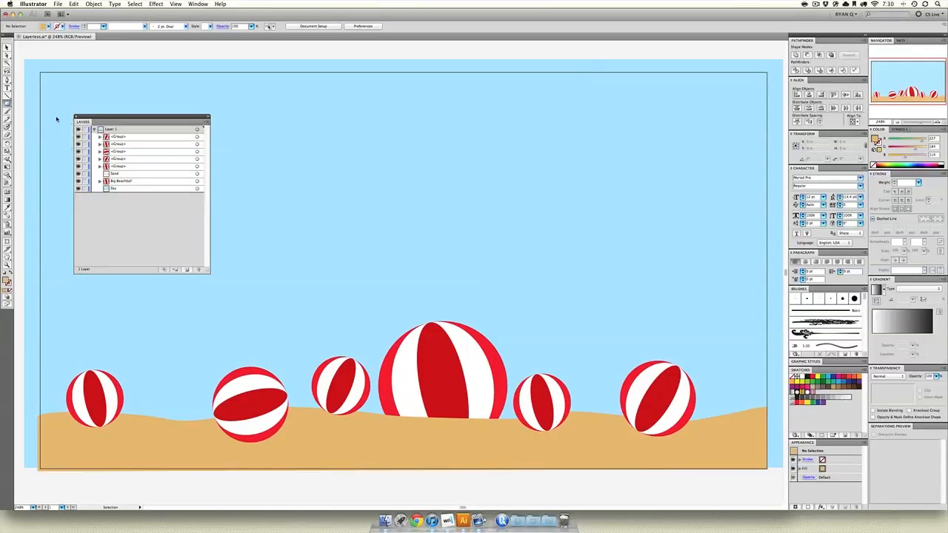
left_click_drag(391, 200, 498, 283)
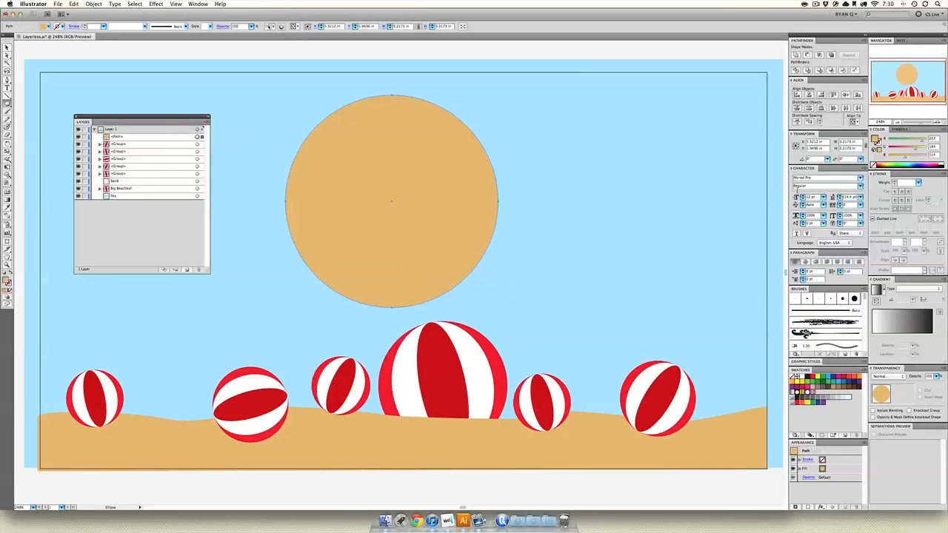
mouse_move(916, 150)
left_mouse_down()
mouse_move(930, 151)
mouse_move(887, 157)
mouse_move(930, 139)
mouse_move(920, 148)
left_mouse_up()
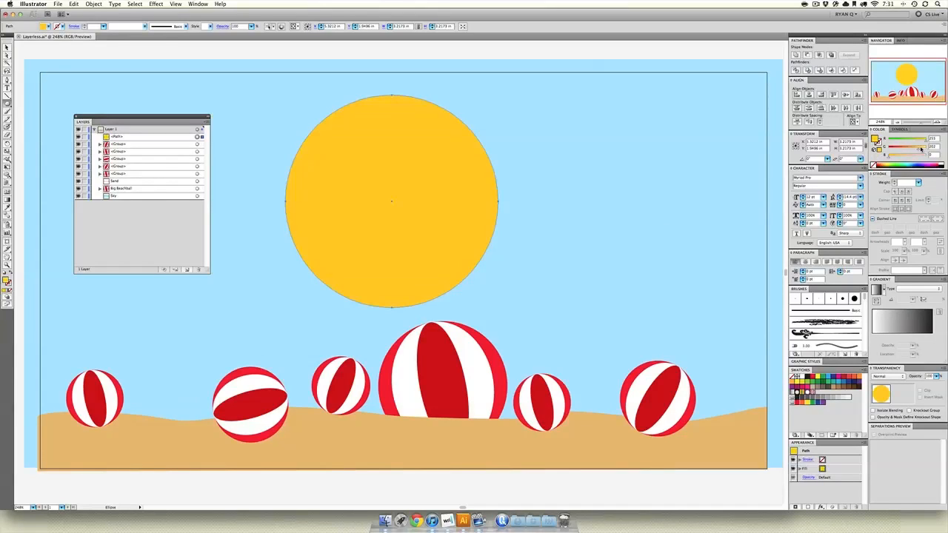
left_click(7, 49)
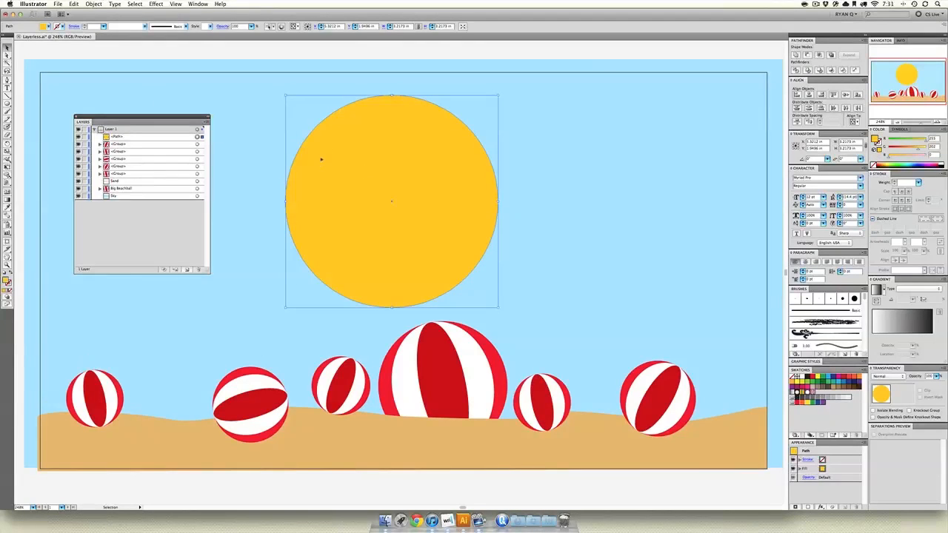
With the Pen tool, draw the sunglasses' straight top edge across the sun and the curved right lens up to the bridge.
key("space")
left_click_drag(339, 139, 351, 187)
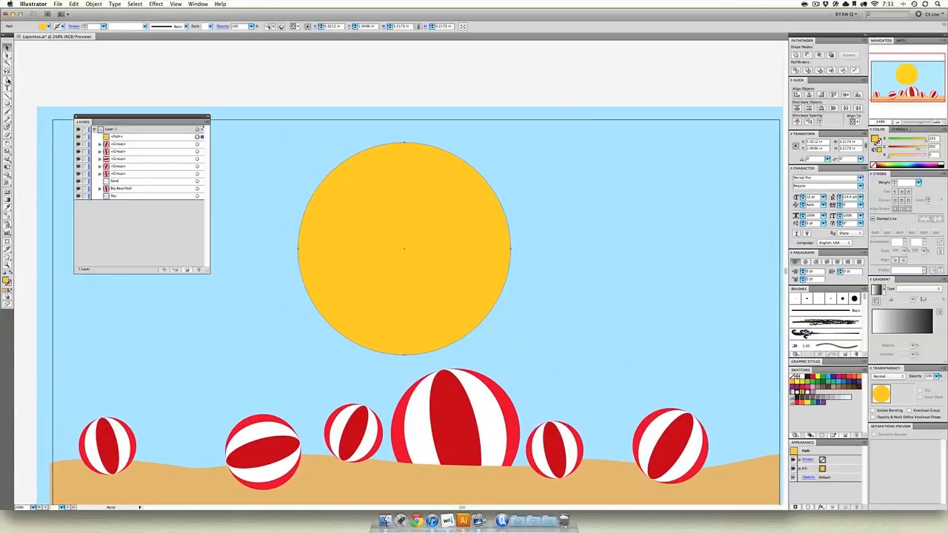
left_click(7, 79)
left_click(300, 216)
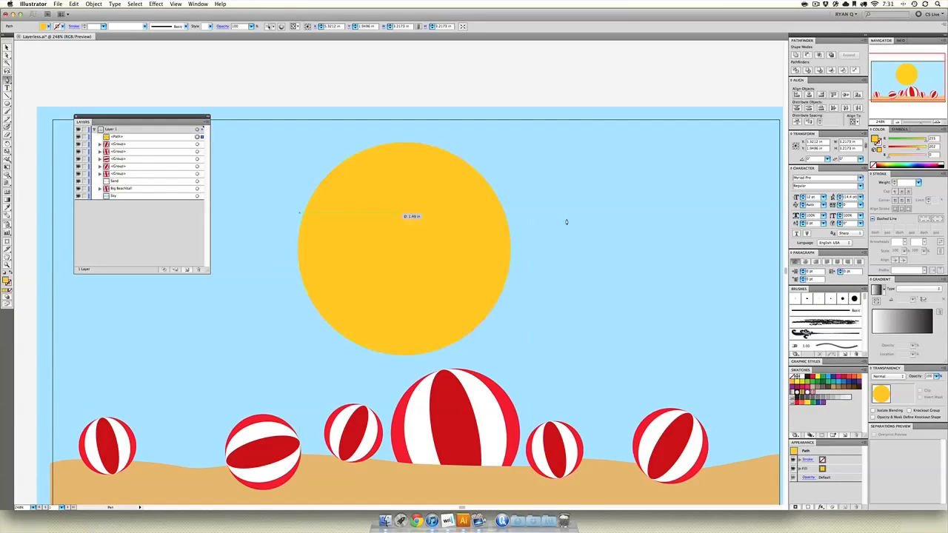
left_click(507, 215)
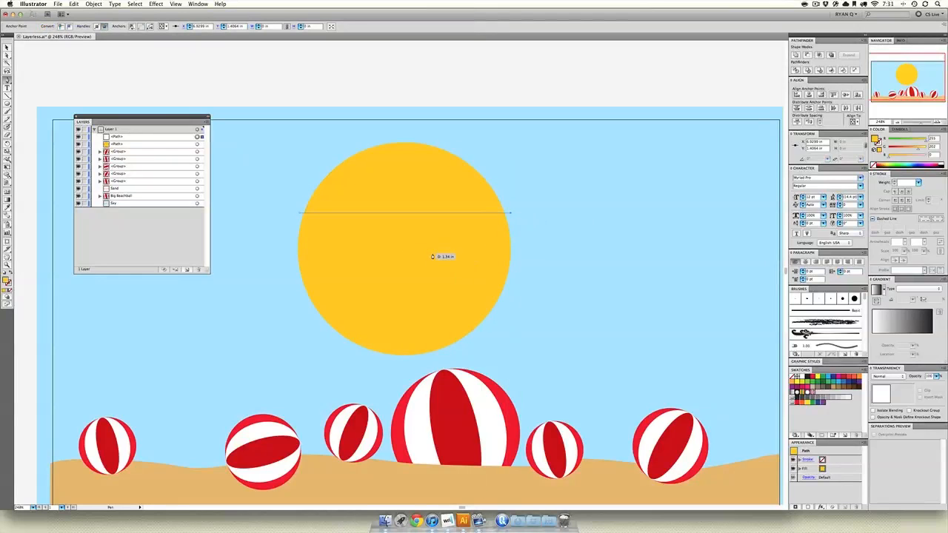
left_click_drag(436, 259, 359, 257)
left_click(439, 259)
left_click_drag(413, 218, 408, 177)
left_click(413, 218)
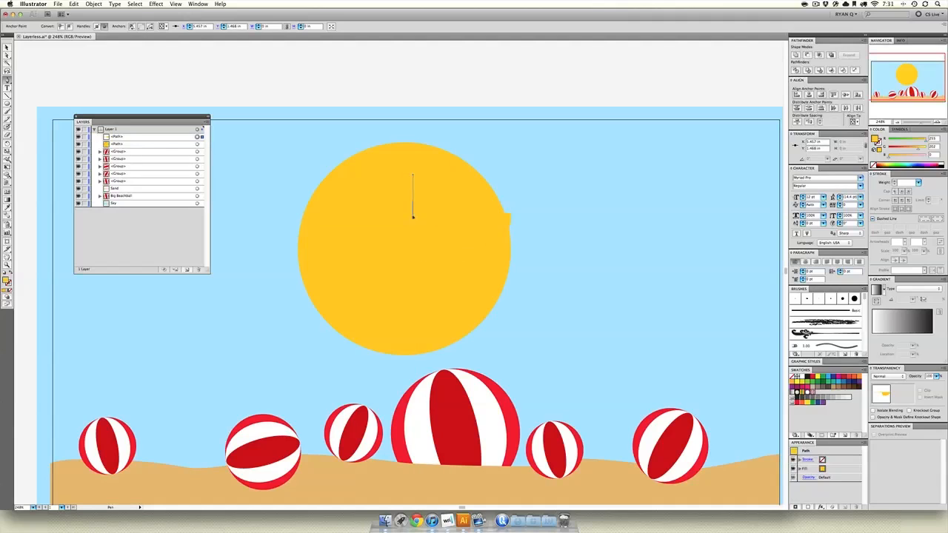
key("super+z")
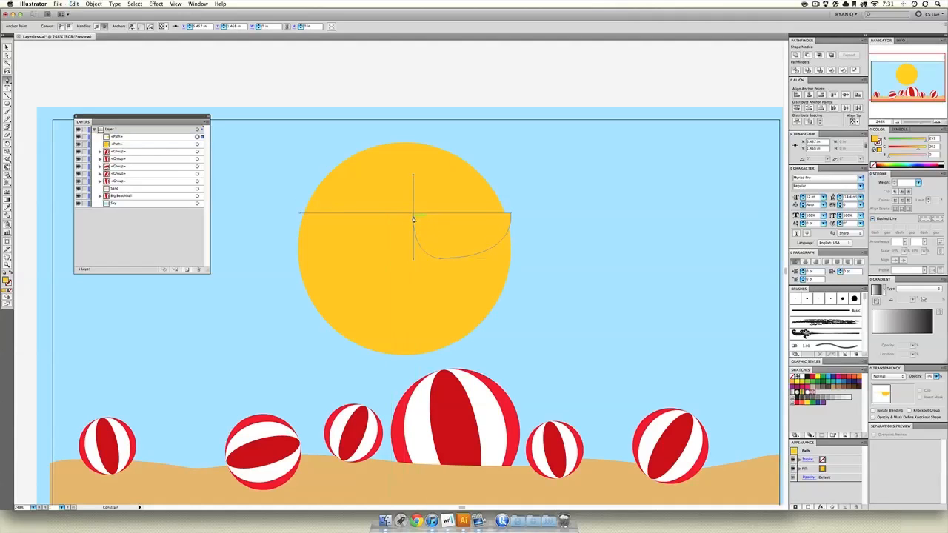
left_click(413, 218)
Close the sunglasses outline with a short bridge and curved left lens, and fill the shape black.
left_click(390, 217)
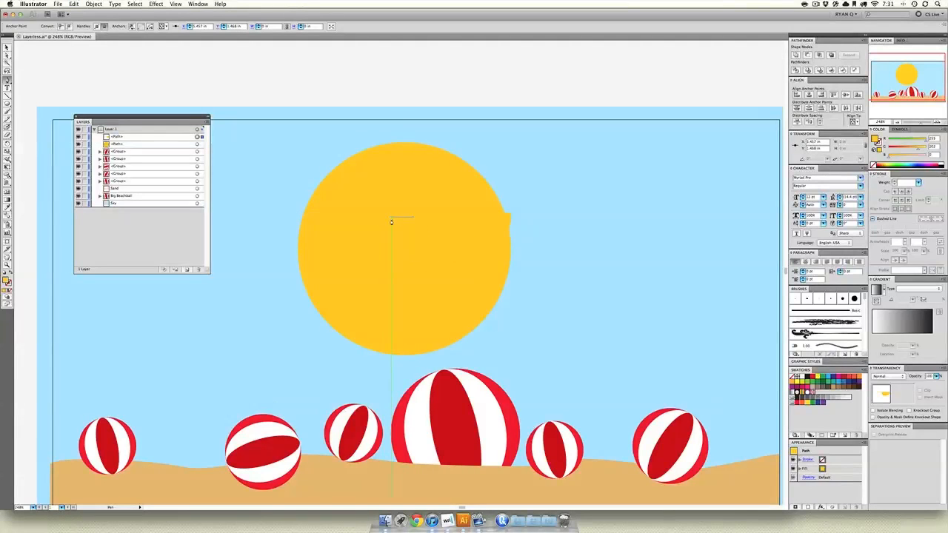
left_click_drag(360, 259, 328, 259)
left_click(300, 215)
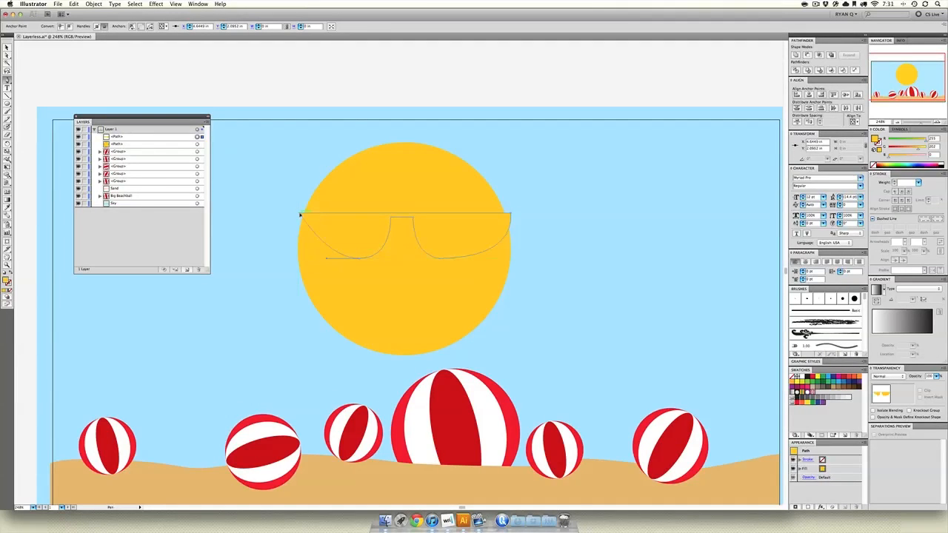
left_click_drag(300, 215, 297, 189)
key("v")
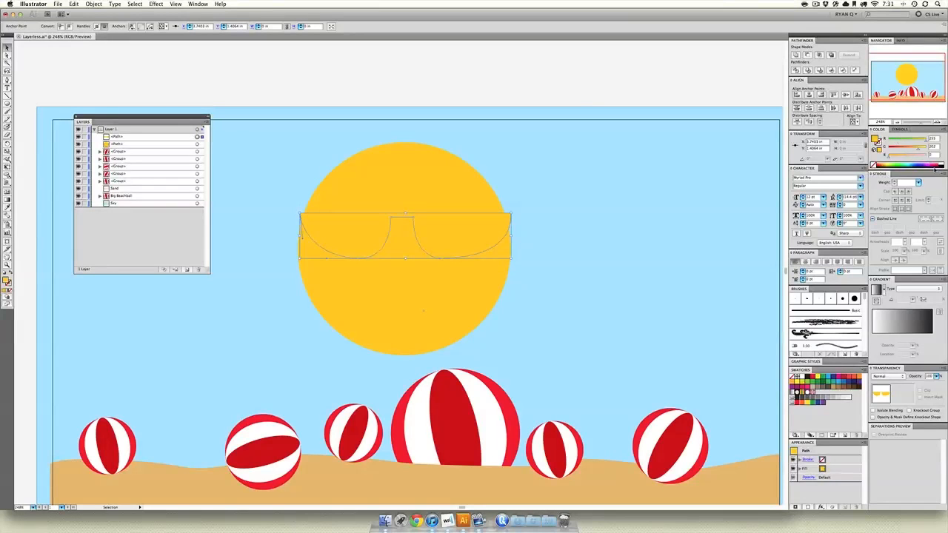
left_click(807, 376)
left_click(415, 93)
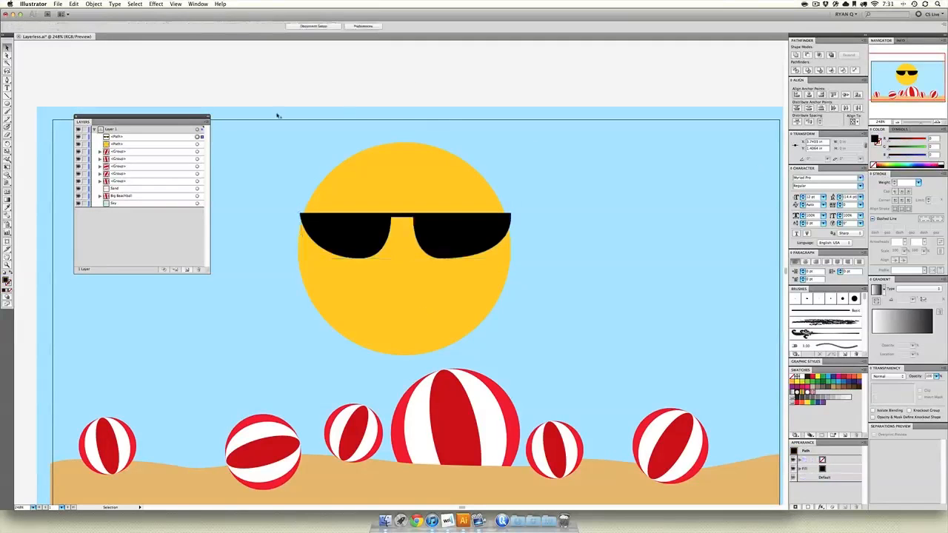
Draw a slanted four-sided highlight on the left sunglasses lens and fill it white.
left_click(8, 80)
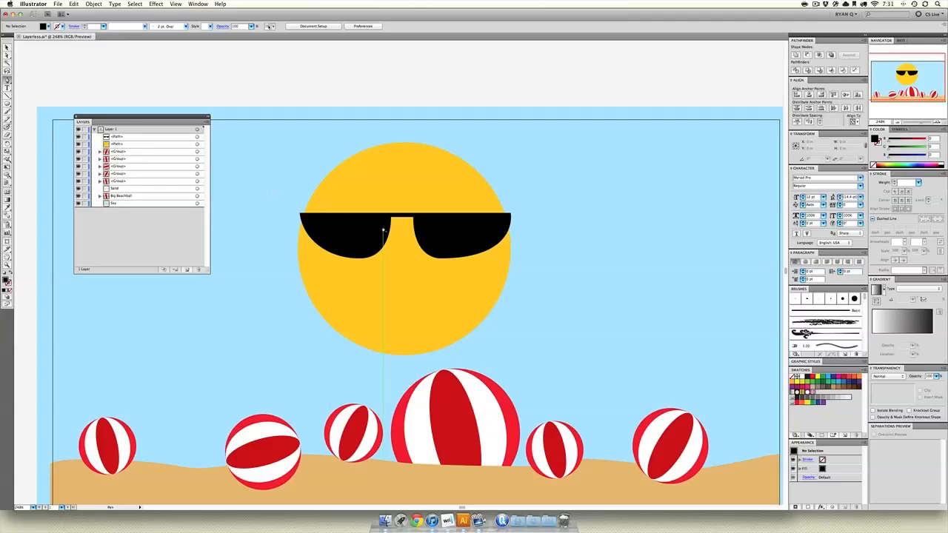
left_click(352, 216)
left_click(380, 219)
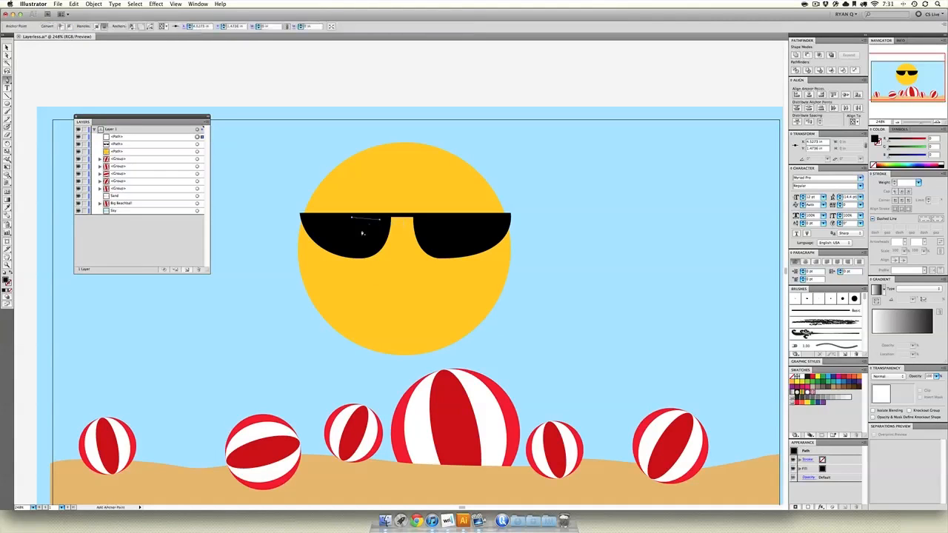
left_click(352, 255)
left_click(328, 245)
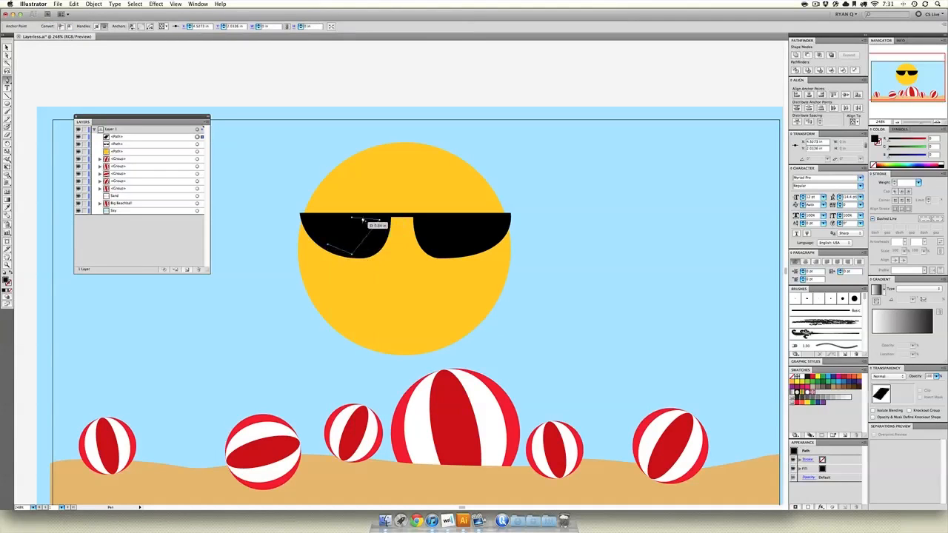
left_click(352, 219)
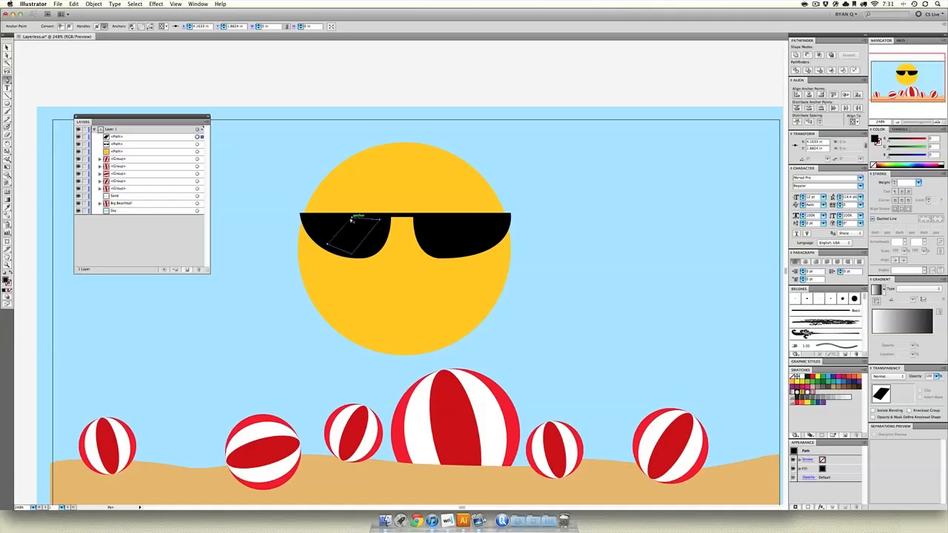
left_click(908, 149)
left_click(944, 161)
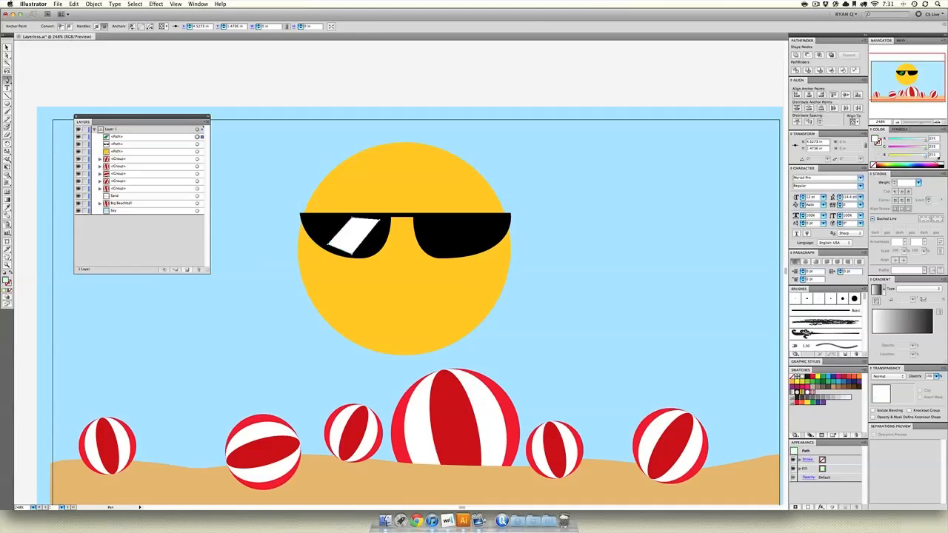
Draw a matching white slanted highlight on the right sunglasses lens and deselect it.
left_click(444, 217)
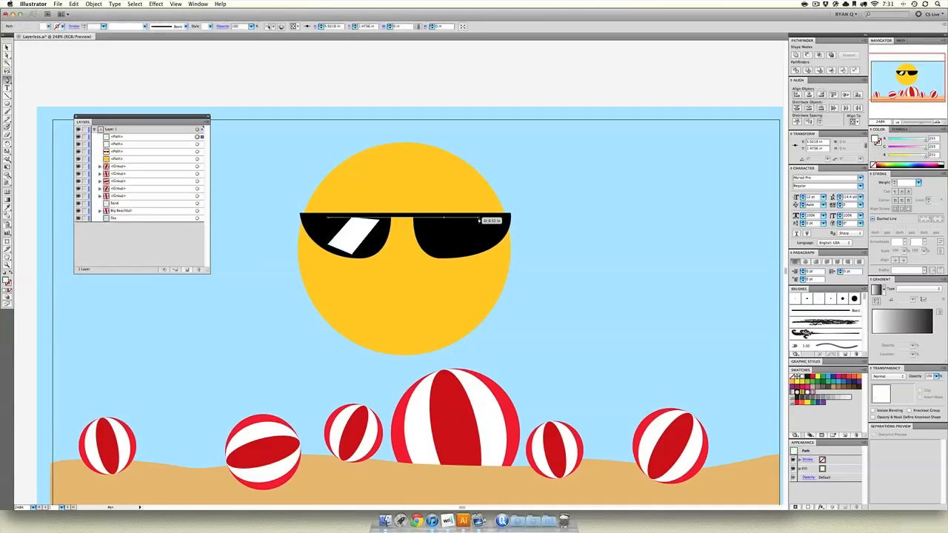
left_click(479, 217)
left_click(463, 254)
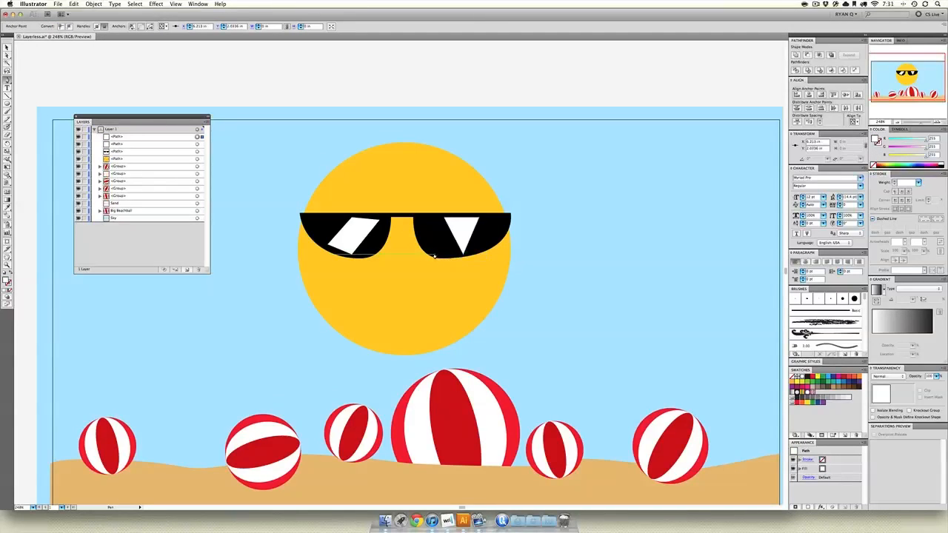
left_click(434, 254)
left_click(445, 218)
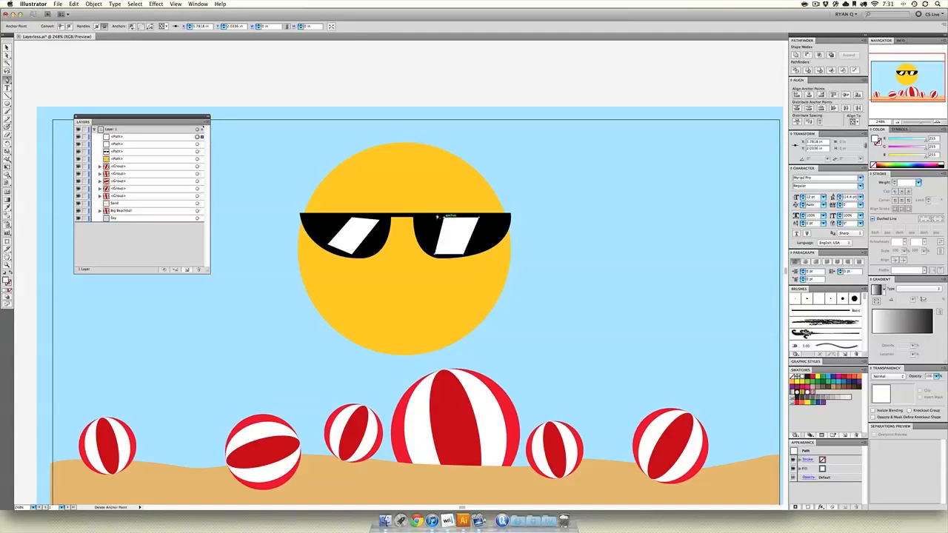
left_click(8, 47)
left_click(49, 69)
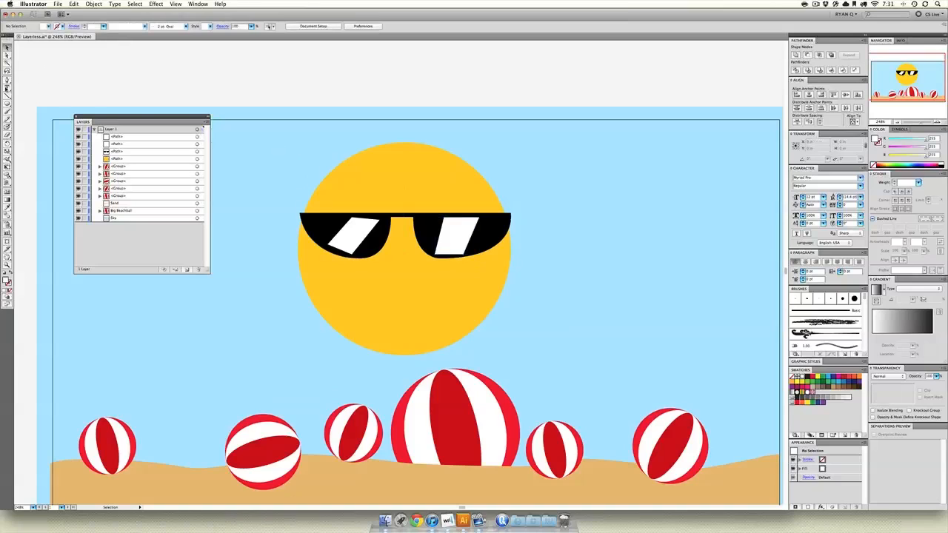
Paint a smile, cheek creases and a nose in white on the sun with the Paintbrush.
key("b")
left_click_drag(335, 283, 363, 315)
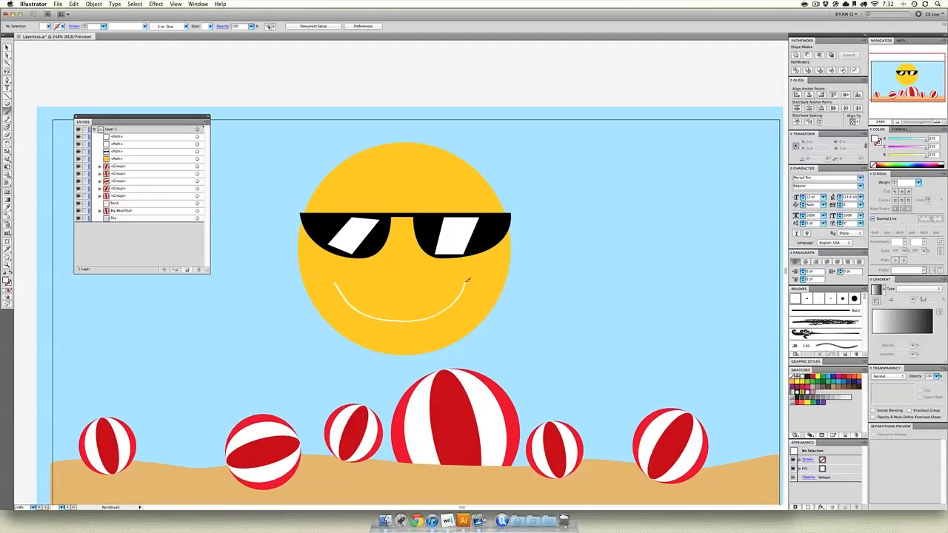
left_click_drag(468, 281, 472, 269)
mouse_move(397, 226)
left_mouse_down()
mouse_move(388, 253)
mouse_move(413, 258)
left_mouse_up()
key("v")
Set the fill colour to orange-red with a green value of 91 for the Pen tool.
key("p")
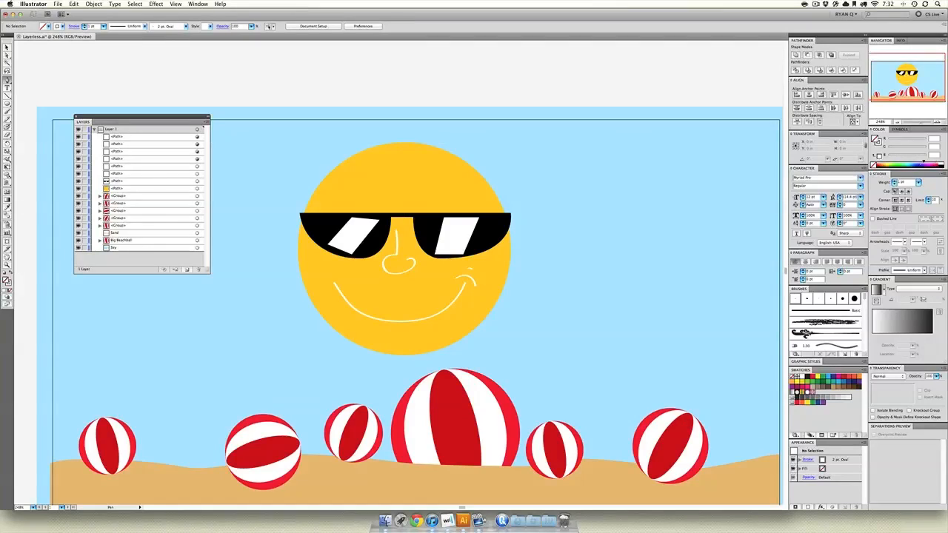
left_click(883, 165)
left_click_drag(923, 142, 912, 144)
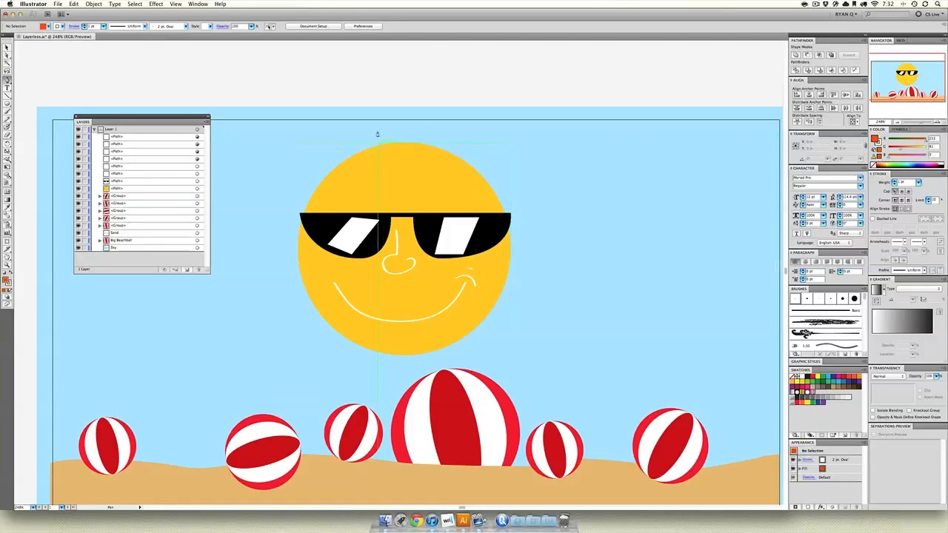
Start a spiky flame outline at the sun's top and draw its points around the upper right side.
left_click(378, 135)
left_click(382, 106)
left_click(396, 119)
left_click(378, 134)
left_click_drag(405, 129, 488, 157)
left_click(433, 100)
left_click(499, 112)
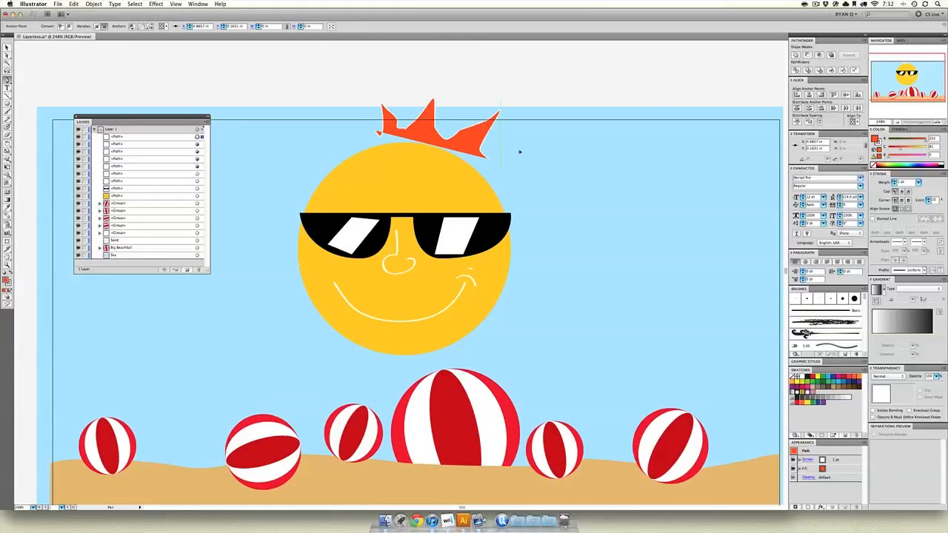
left_click(519, 149)
left_click(558, 146)
left_click(532, 171)
left_click(521, 189)
left_click(558, 212)
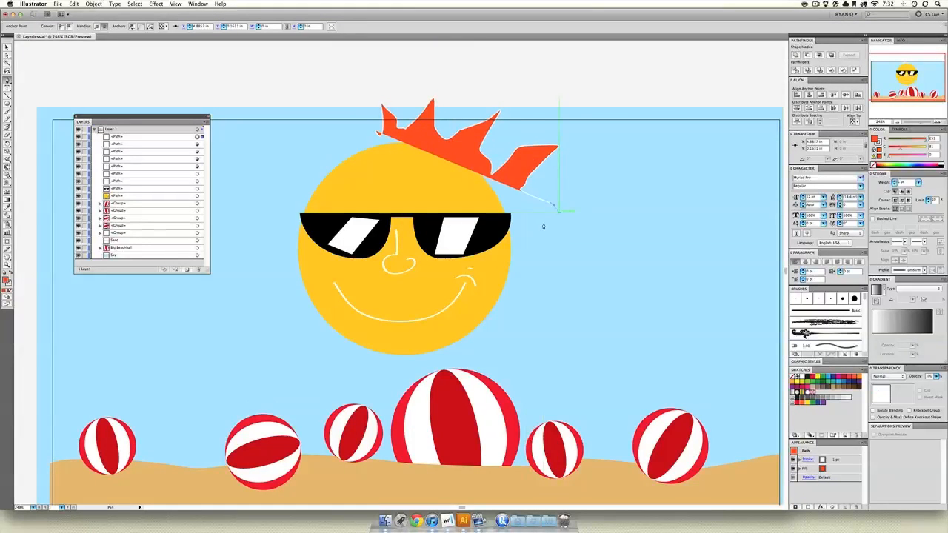
Continue the flame outline with spikes down the sun's lower right side and along its underside.
left_click(524, 224)
left_click(533, 243)
left_click(579, 263)
left_click(534, 284)
left_click_drag(520, 295, 491, 332)
left_click(561, 347)
left_click_drag(482, 350, 443, 352)
left_click(483, 371)
left_click(428, 381)
left_click_drag(420, 385, 405, 368)
left_click_drag(378, 374, 352, 384)
left_click_drag(343, 385, 275, 155)
Draw the flame spikes up the sun's left side and across the top, closing the outline at its starting point.
left_click(302, 343)
left_click(314, 328)
left_click(273, 321)
left_click(311, 294)
left_click(252, 286)
left_click(276, 263)
left_click(254, 239)
left_click(285, 224)
left_click_drag(275, 151, 289, 152)
left_click_drag(293, 160, 300, 165)
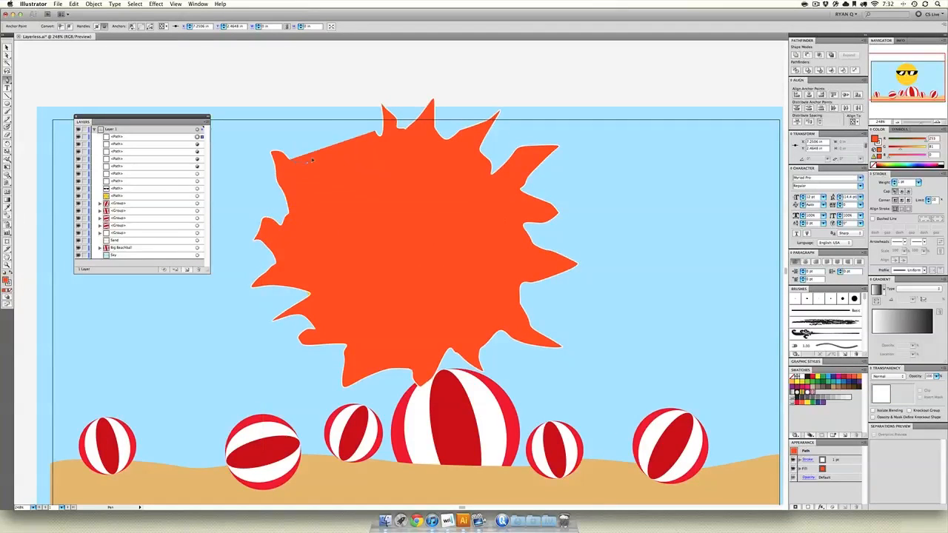
left_click(312, 162)
left_click_drag(304, 124, 319, 115)
left_click_drag(323, 109, 326, 99)
left_click_drag(330, 138, 345, 138)
left_click_drag(355, 105, 366, 108)
left_click(375, 132)
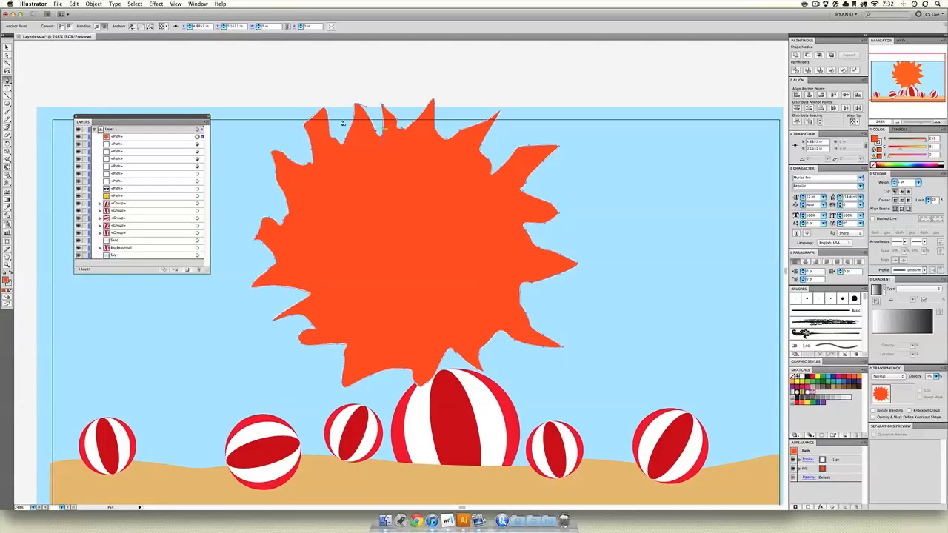
Send the orange-red flame shape one level backward in the stacking order.
key("v")
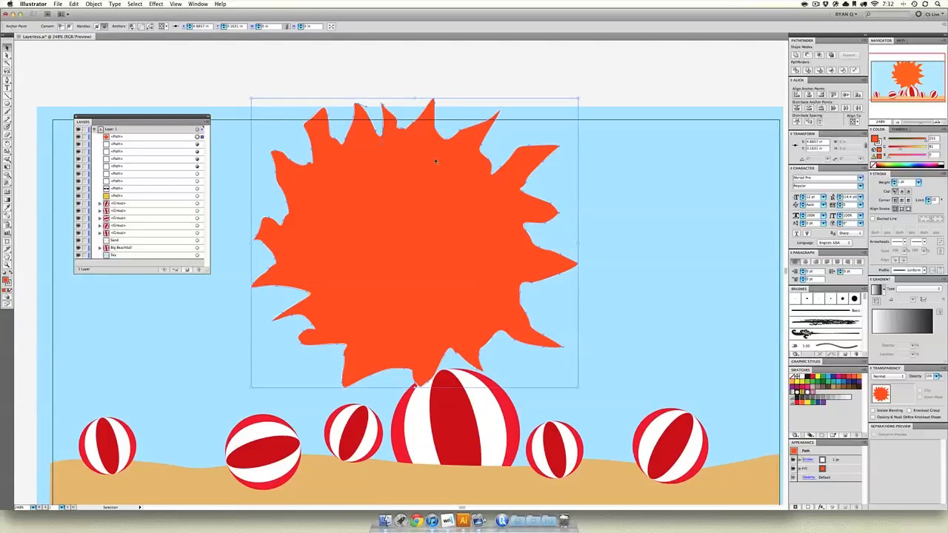
left_click(417, 209)
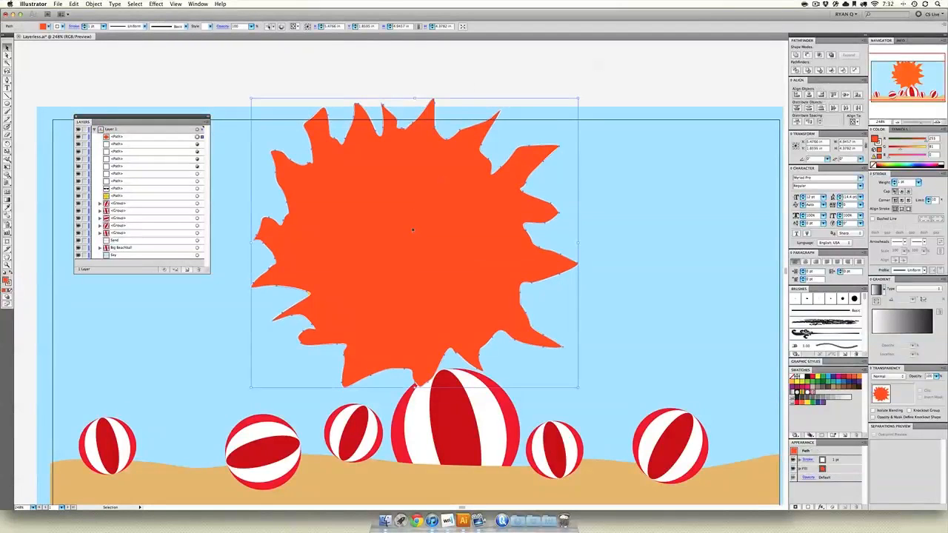
right_click(413, 223)
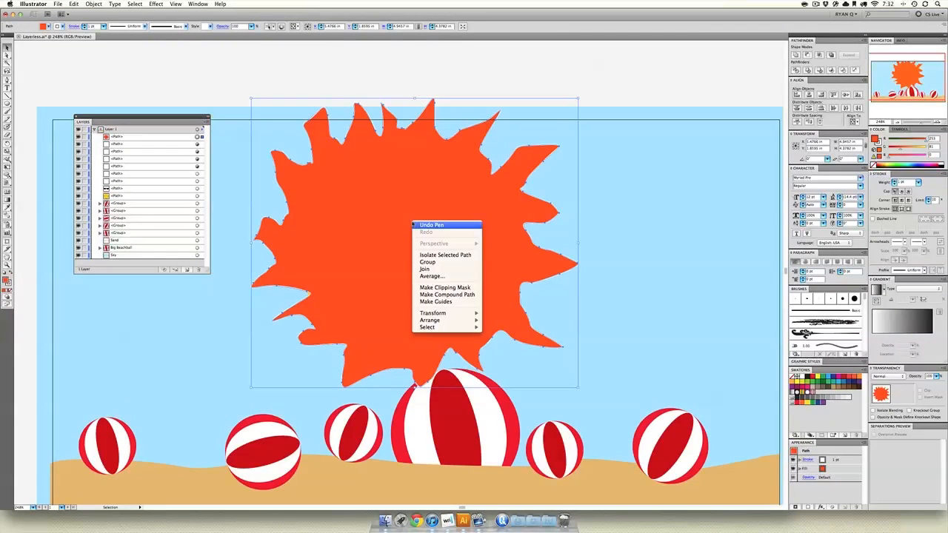
mouse_move(459, 321)
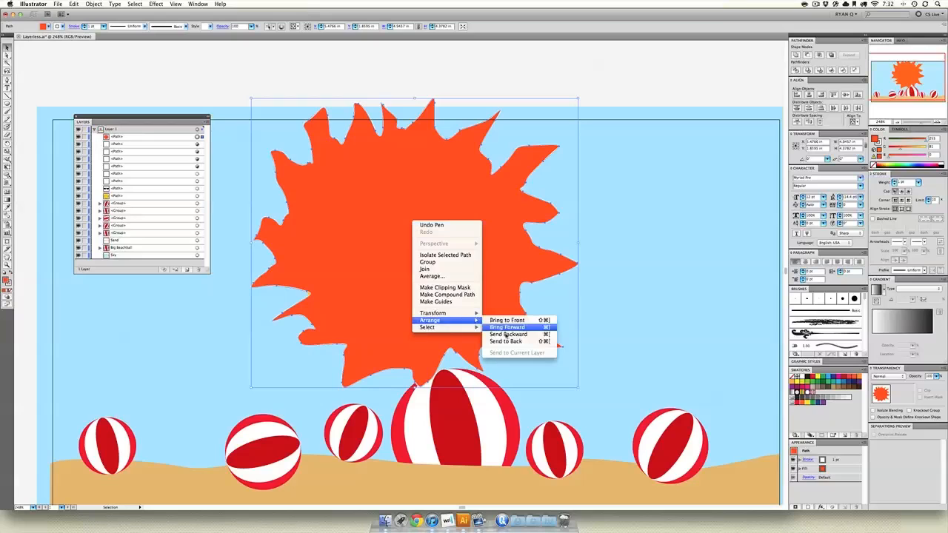
left_click(526, 334)
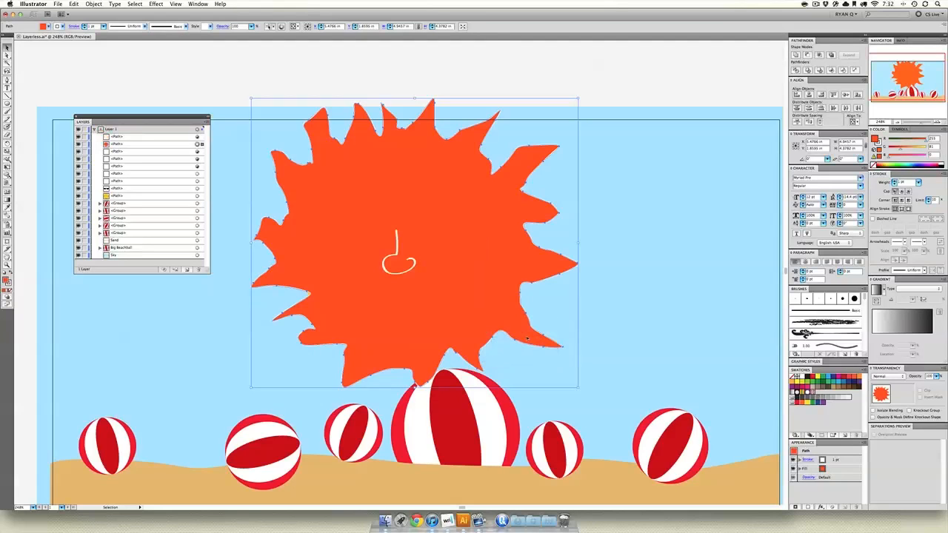
Send the flame shape to the very back, and bring it forward one level to sit directly above the sky.
scroll(492, 160, "up", 1)
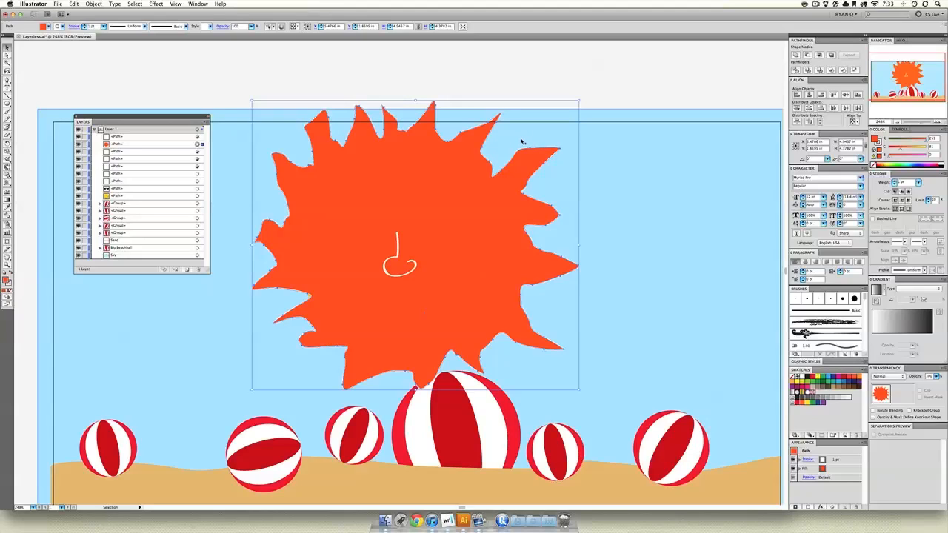
key("super")
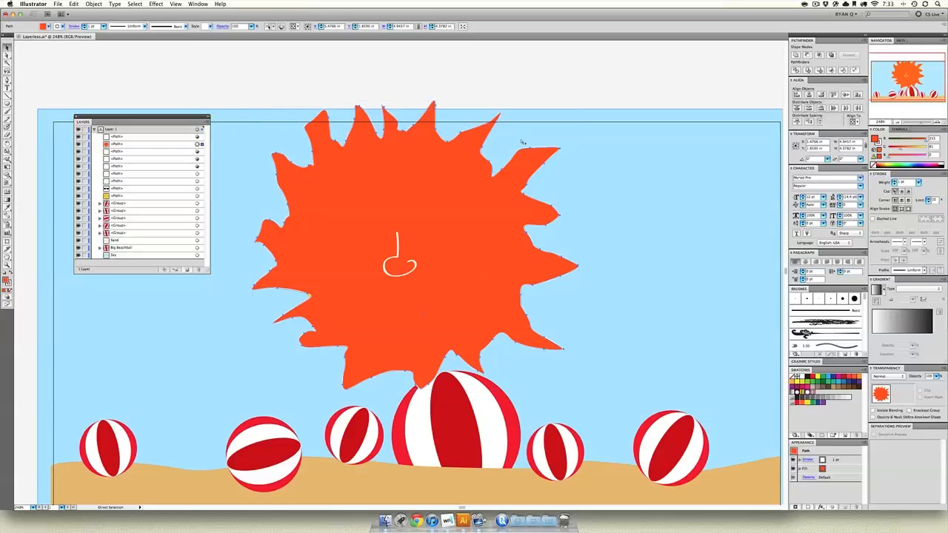
key("super+shift+bracketleft")
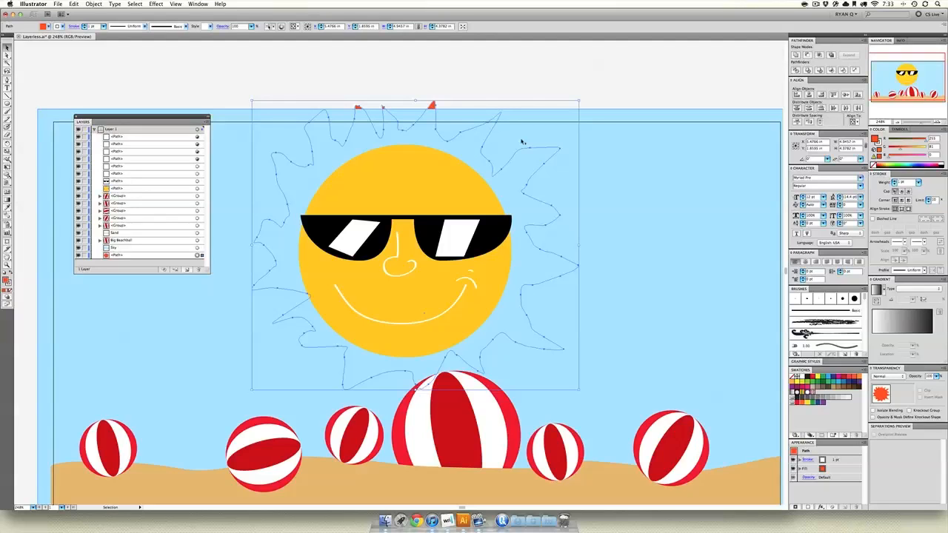
key("super+bracketright")
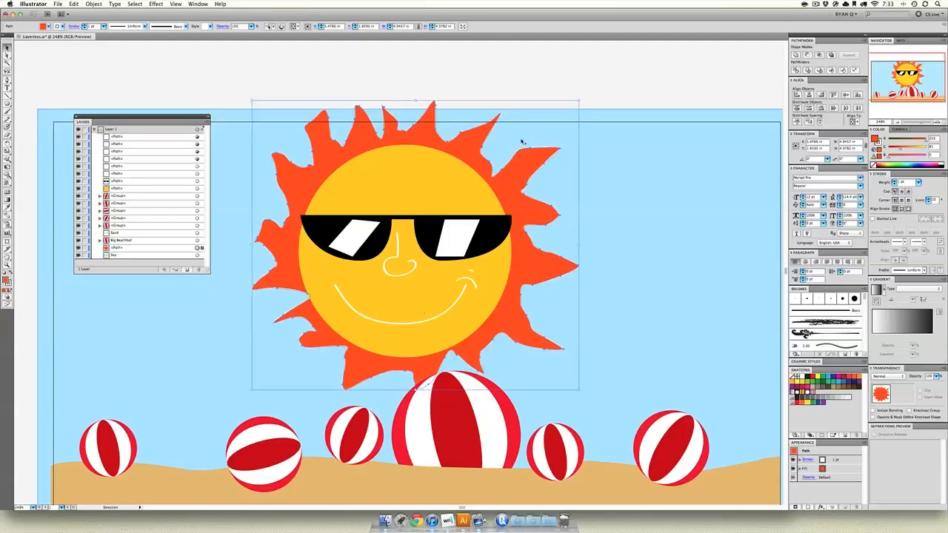
Select all the sun's parts without the sky, shift them slightly right and group them.
left_click_drag(618, 85, 247, 354)
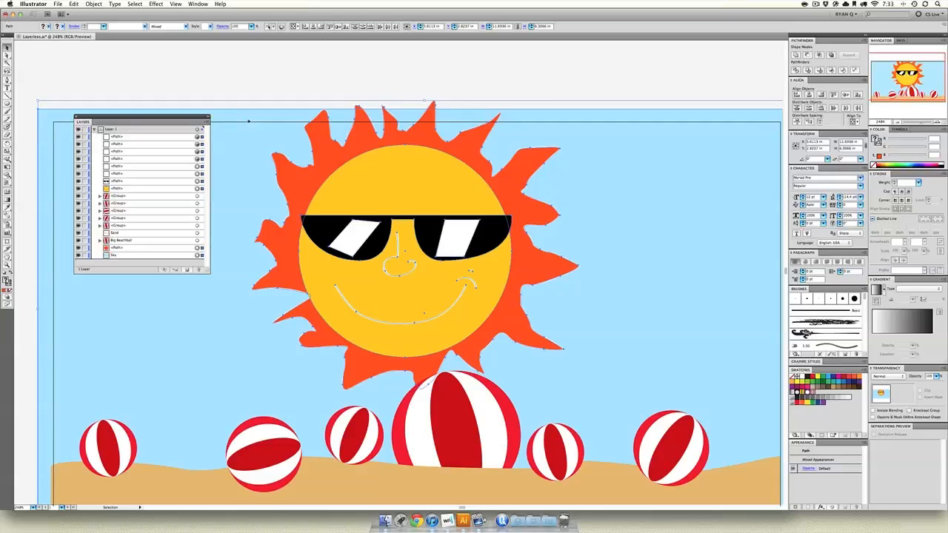
left_click(249, 121, "shift")
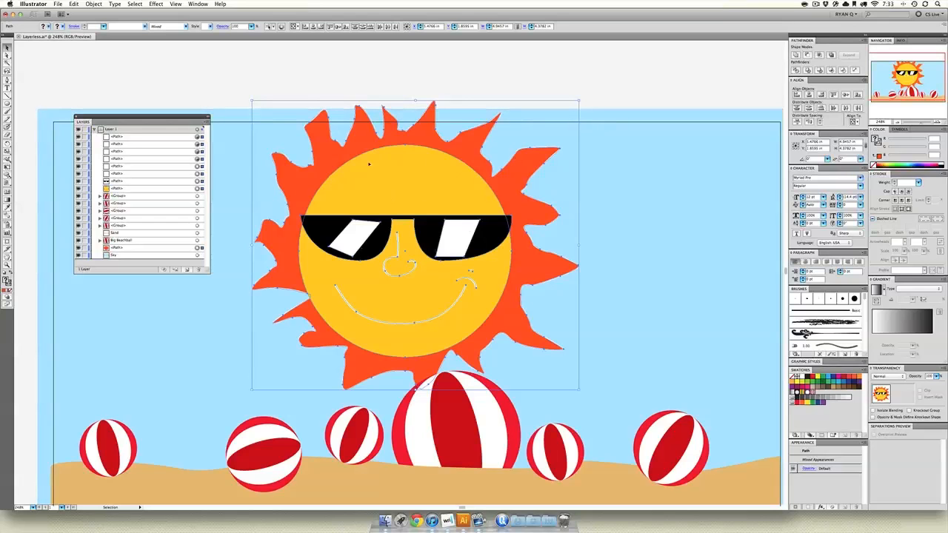
mouse_move(409, 228)
left_mouse_down()
mouse_move(467, 226)
mouse_move(408, 227)
left_mouse_up()
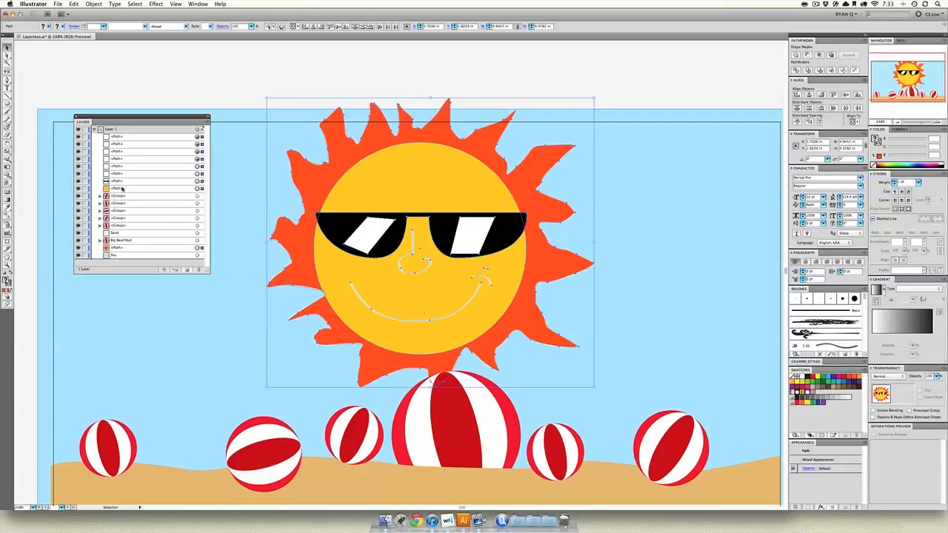
key("super+g")
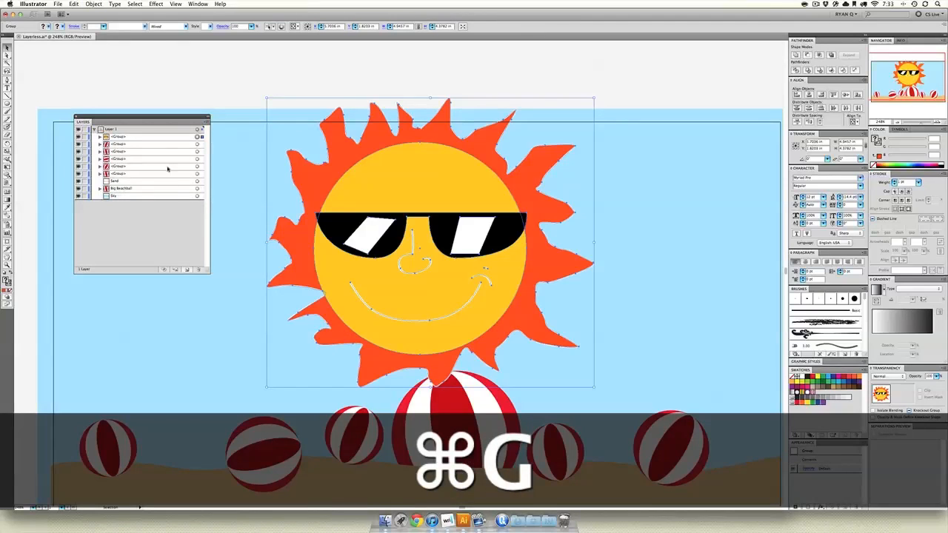
Rename the new sun group as "Mr. Sun".
double_click(116, 137)
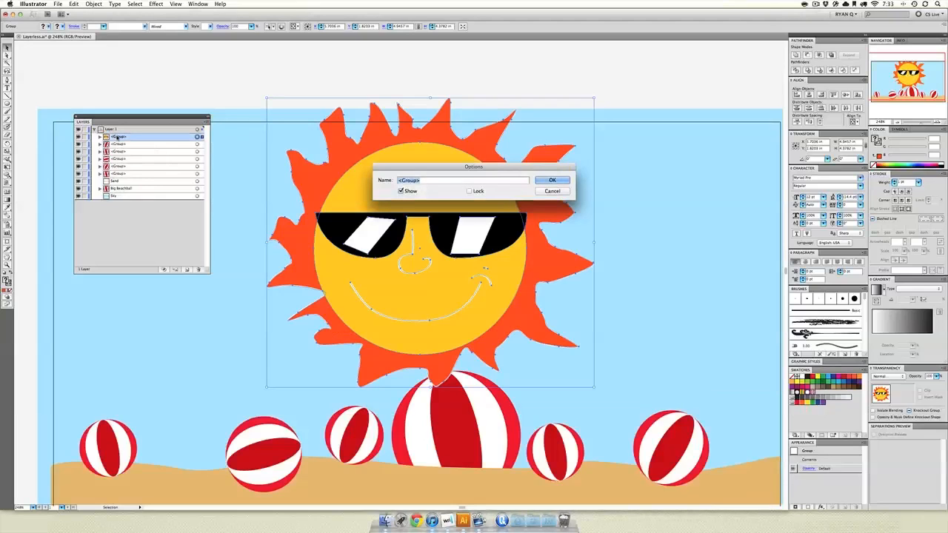
type("M")
type(". Sun")
key("Return")
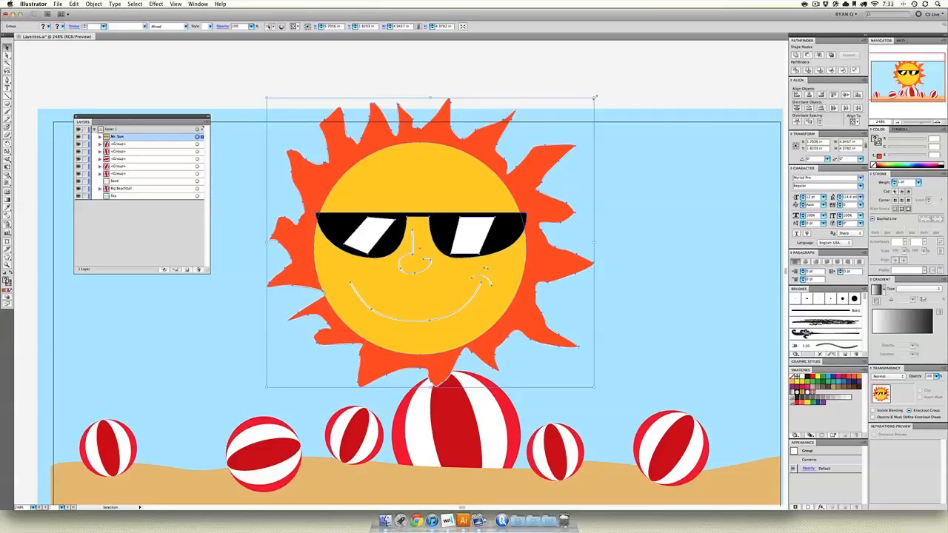
Scale the sun group down to about 2.6 in wide and move it into the sky's upper right corner.
left_click_drag(595, 96, 521, 158)
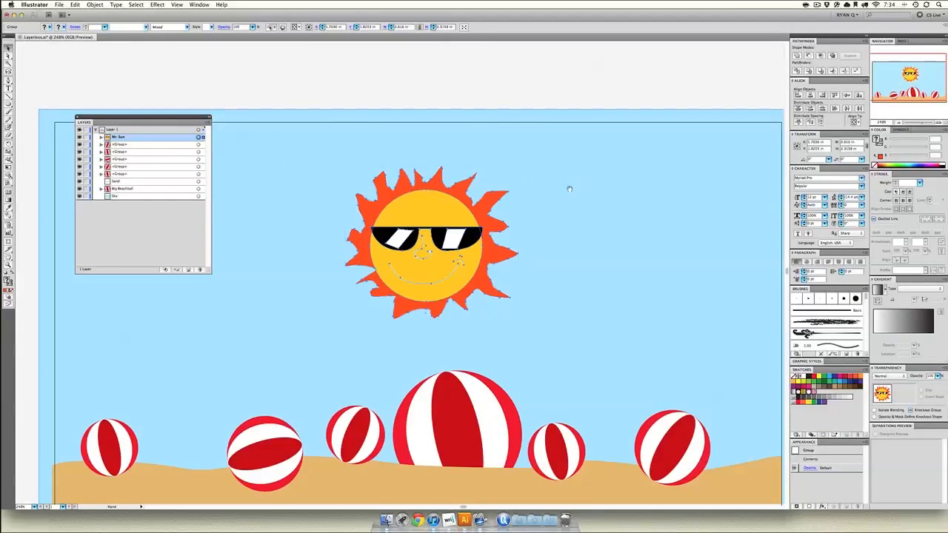
left_click_drag(567, 186, 485, 186)
left_click_drag(356, 233, 608, 191)
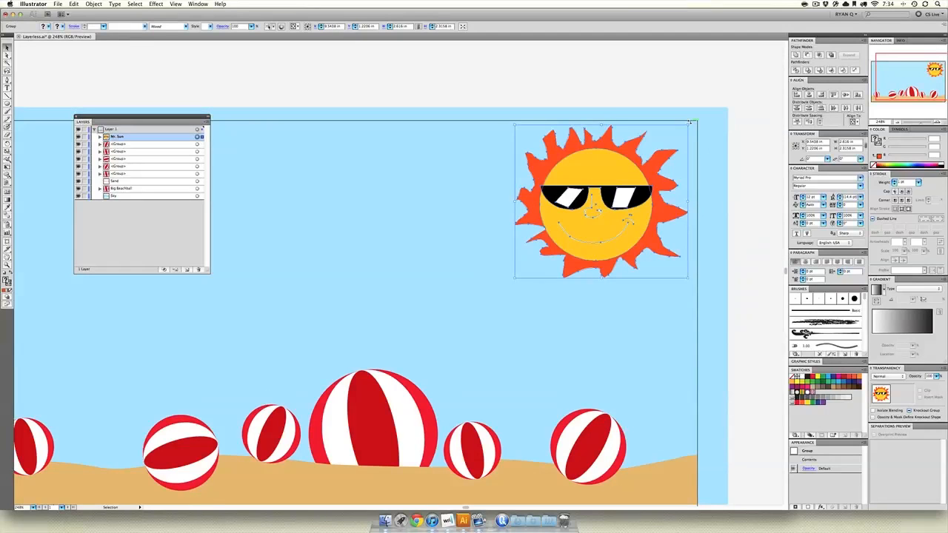
Tilt the sun group slightly counterclockwise, and deselect it.
left_click_drag(690, 121, 665, 96)
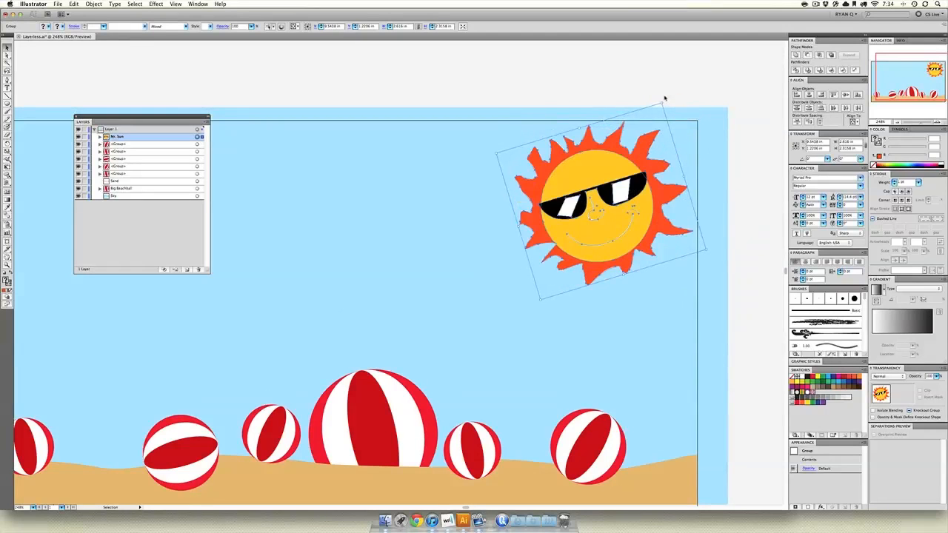
left_click(546, 87)
left_click_drag(367, 202, 456, 178)
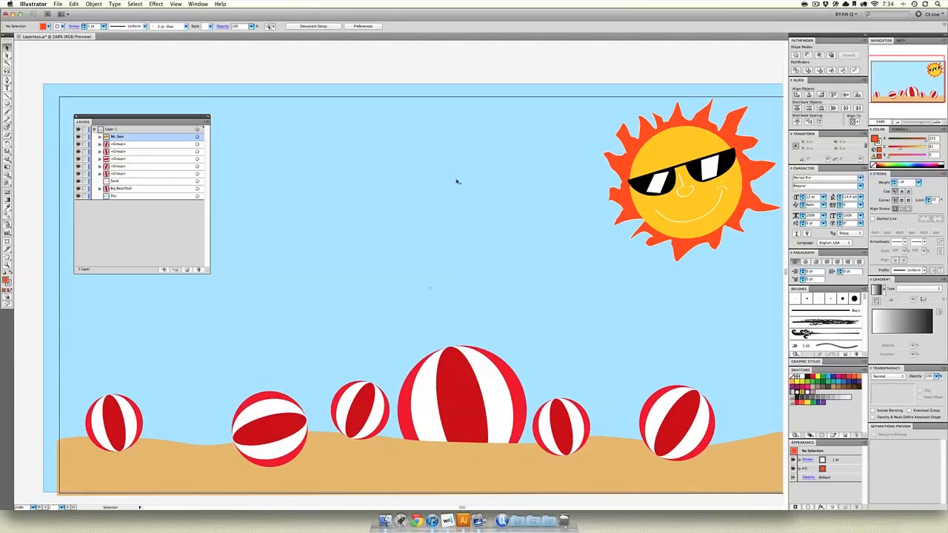
key("super+minus")
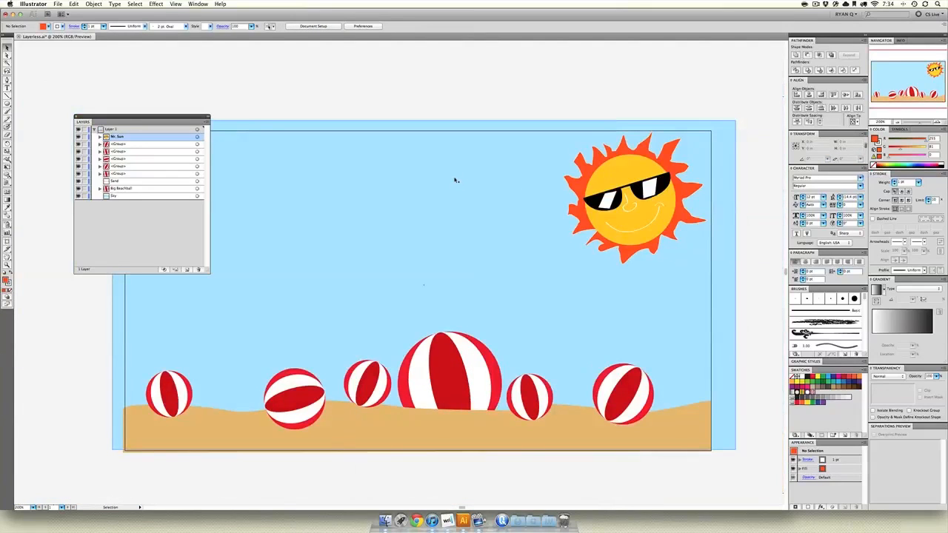